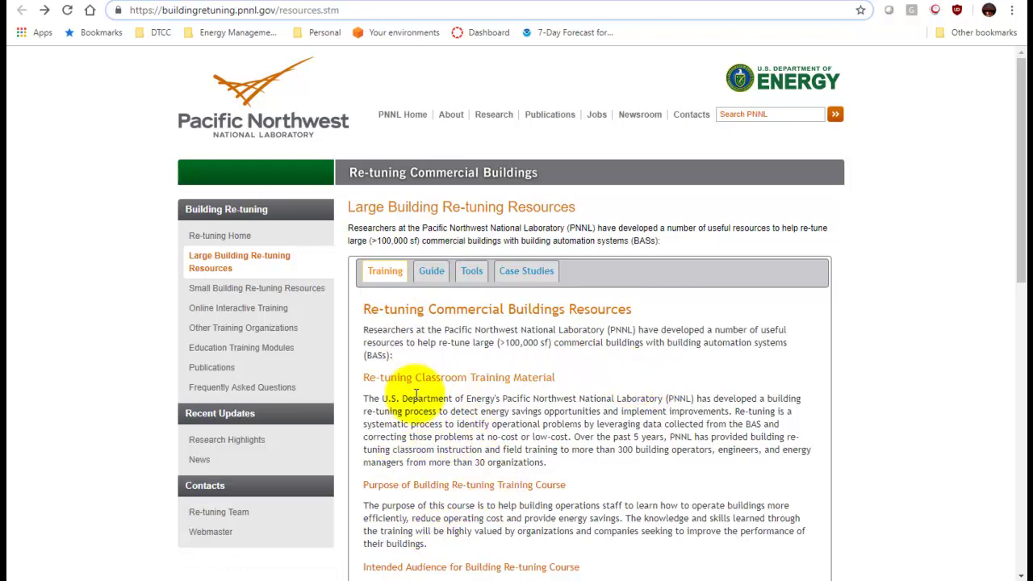
Open the Occupancy Scheduling: Night and Weekend Temperature Set back guide from the Guide section of the large building re-tuning resources
scroll(554, 364, down, 4)
scroll(554, 363, up, 3)
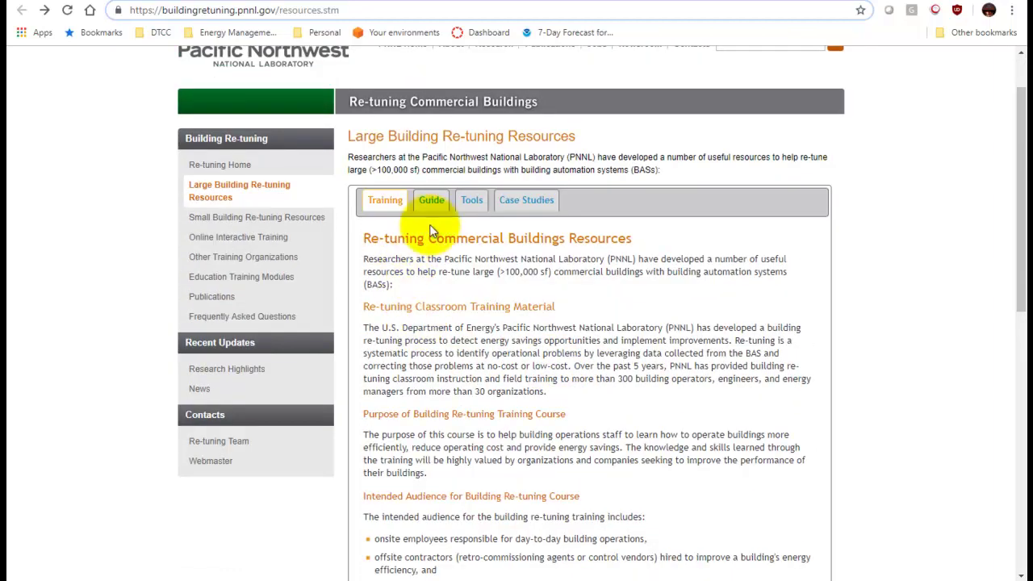
click(432, 202)
scroll(562, 337, down, 1)
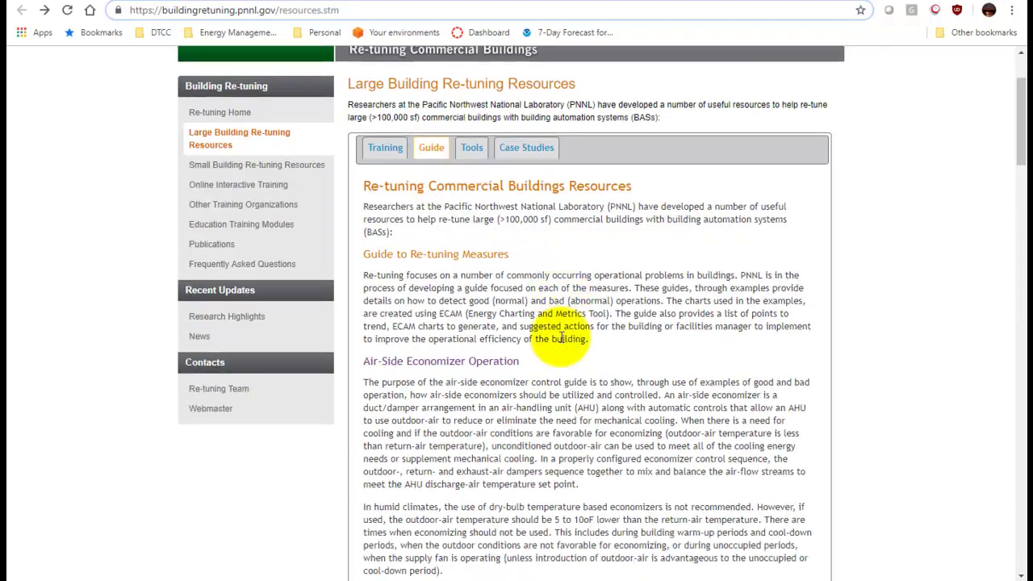
scroll(562, 337, down, 7)
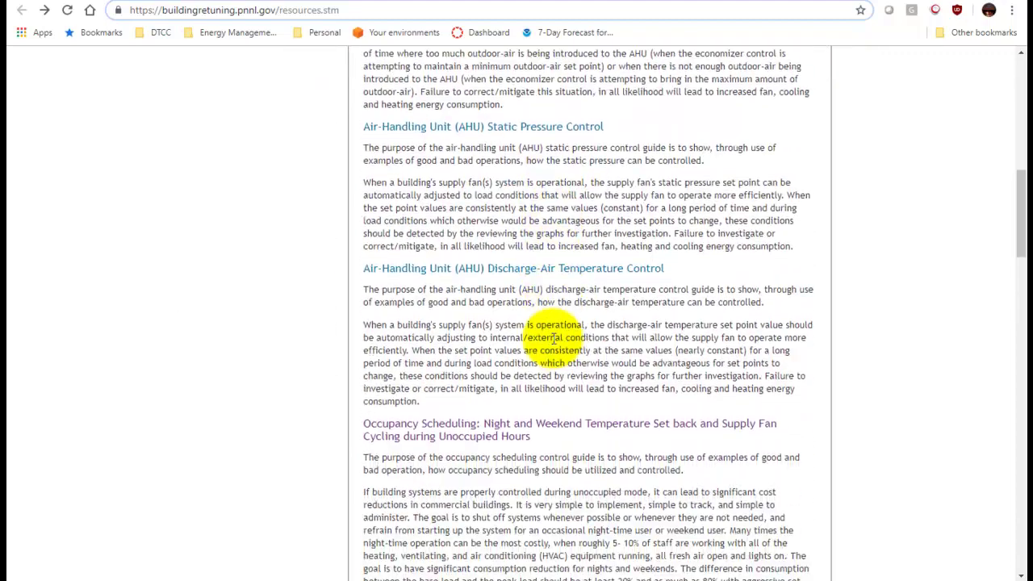
scroll(554, 339, down, 2)
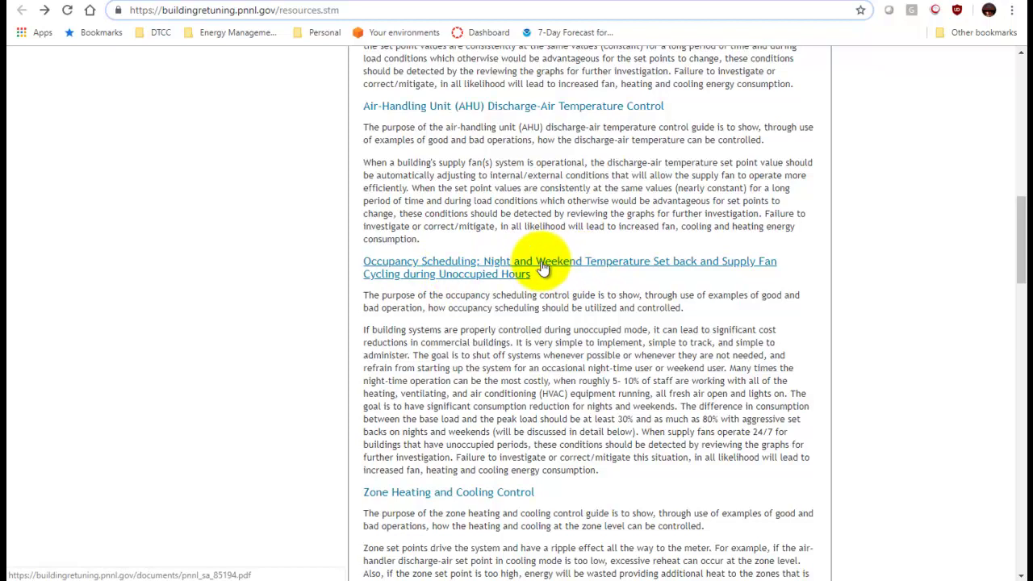
click(429, 266)
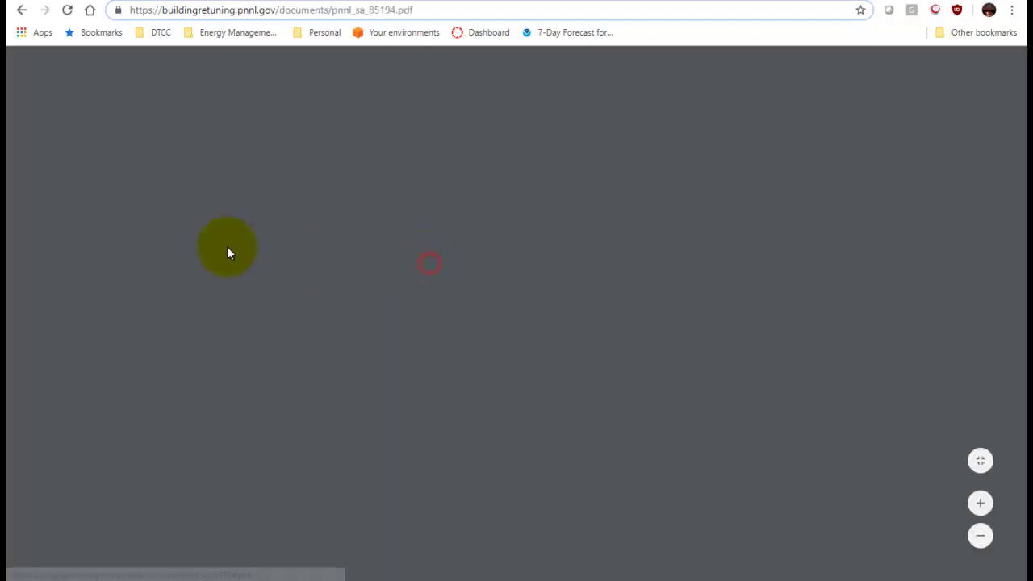
Review the guide's summary and the data needed to verify the occupancy scheduling control
scroll(226, 249, down, 2)
scroll(278, 264, down, 4)
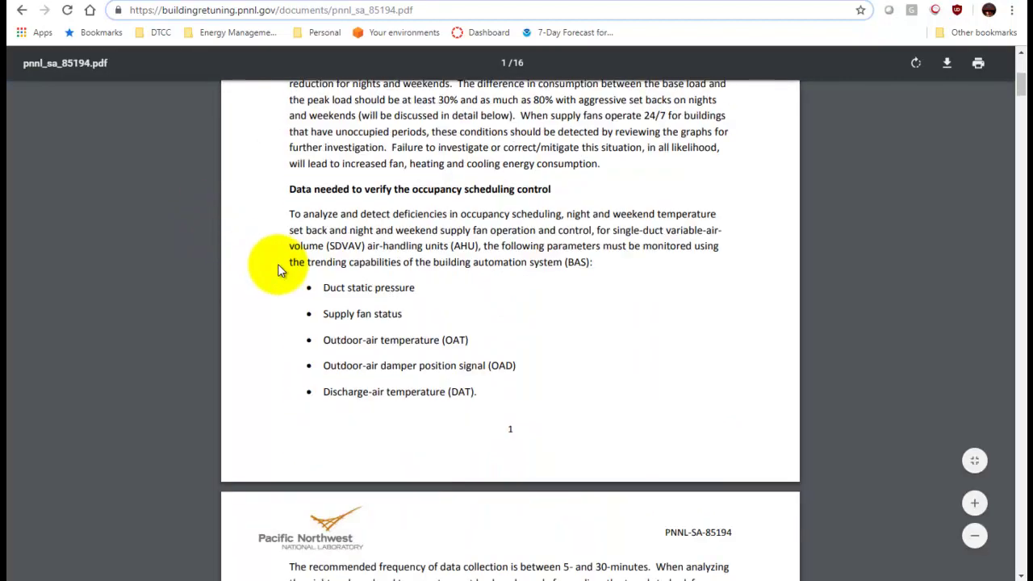
scroll(279, 262, up, 2)
scroll(282, 257, up, 5)
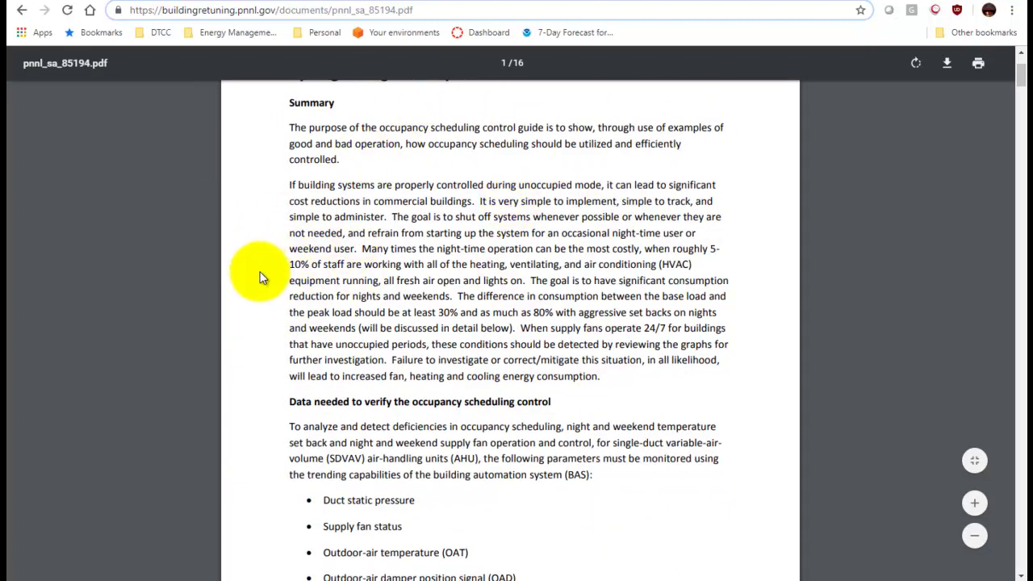
scroll(243, 283, down, 5)
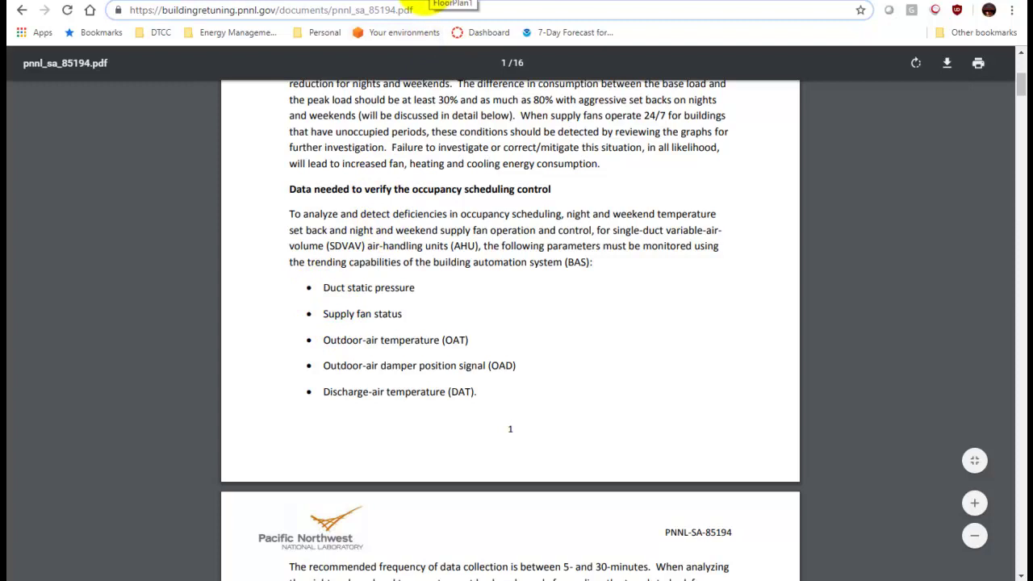
Switch to the building automation station and open the AHU_5 graphic of the CTC building under CEET_Only, Terry Campus
click(450, 4)
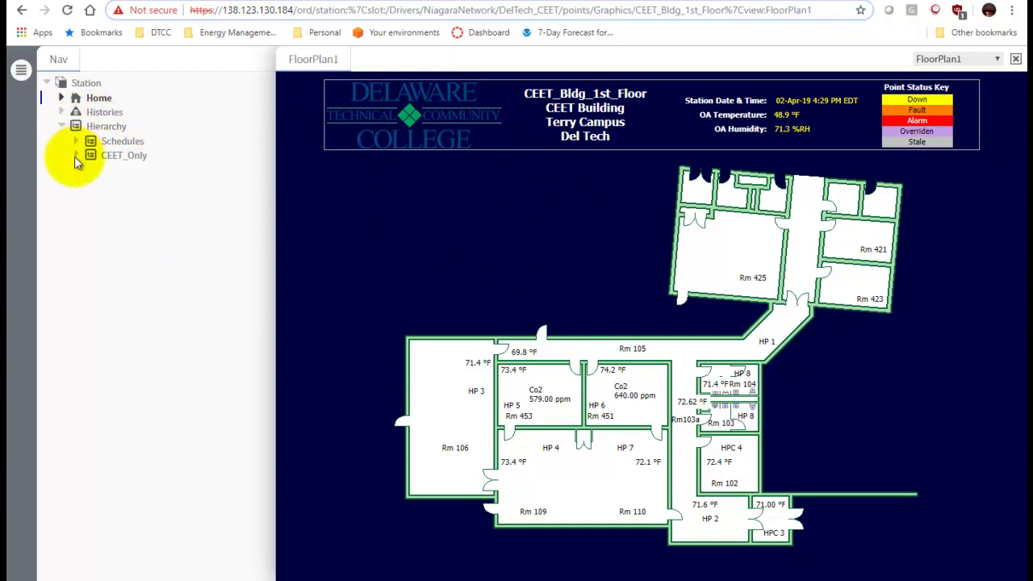
click(62, 112)
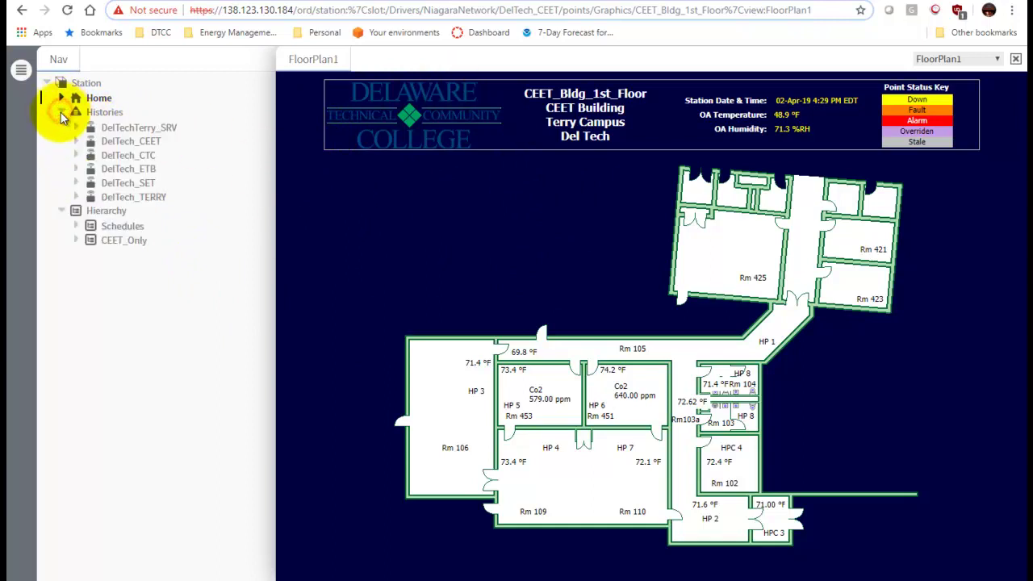
click(76, 240)
click(92, 256)
click(107, 284)
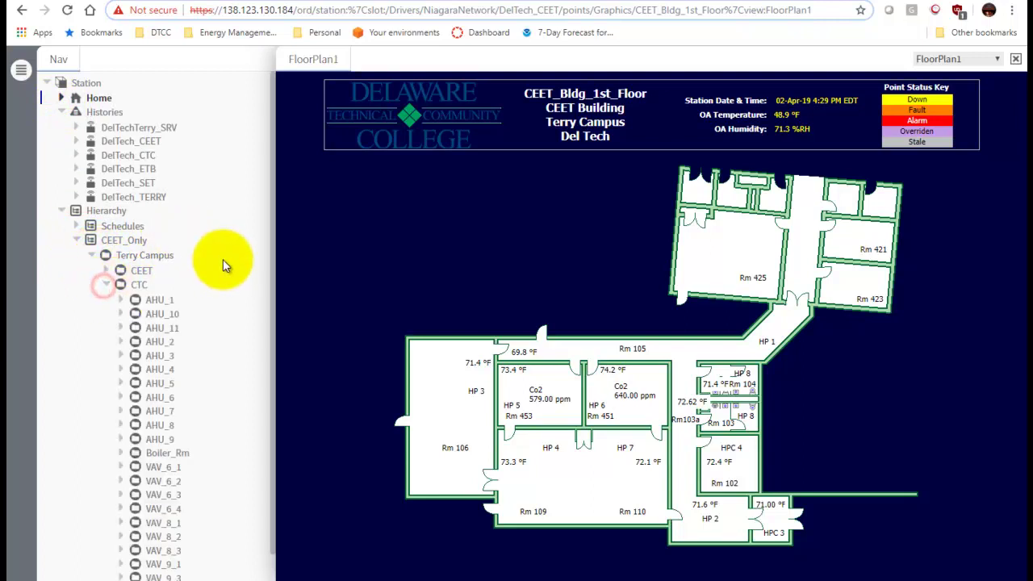
scroll(166, 358, down, 1)
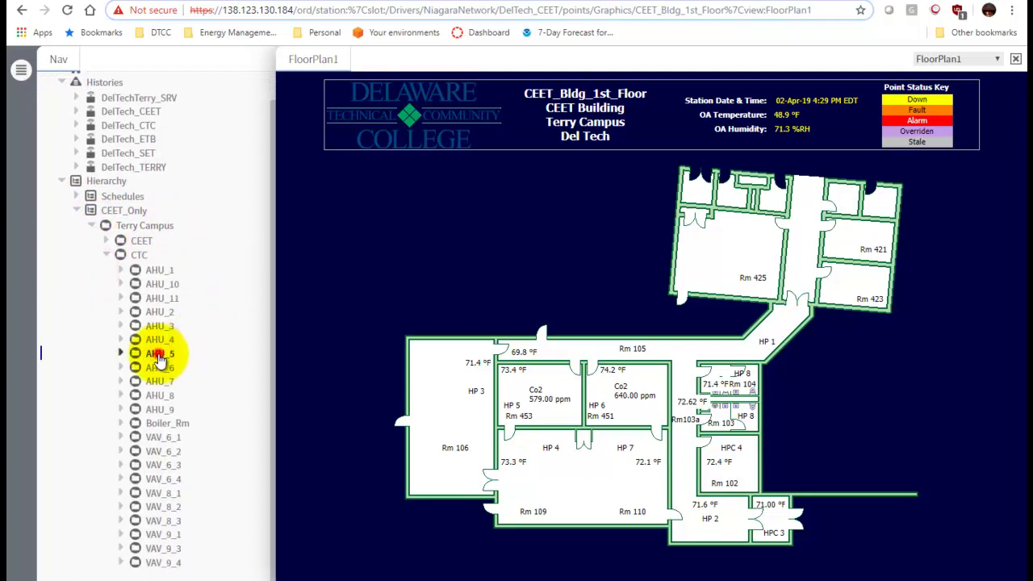
click(160, 355)
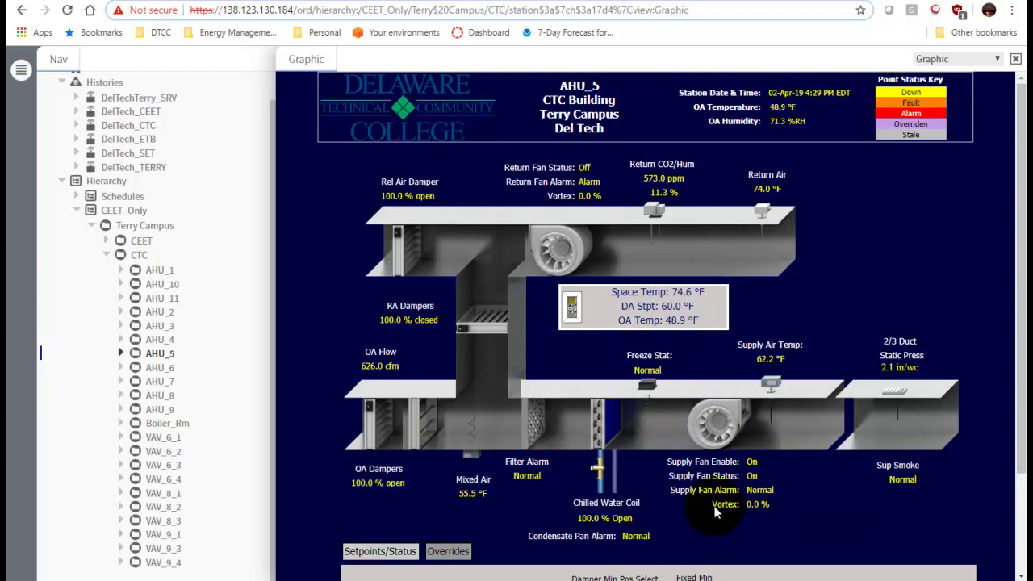
Compare the duct static pressure and damper points on the AHU_5 graphic with the guide's list of required trend data
click(883, 370)
mouse_move(366, 329)
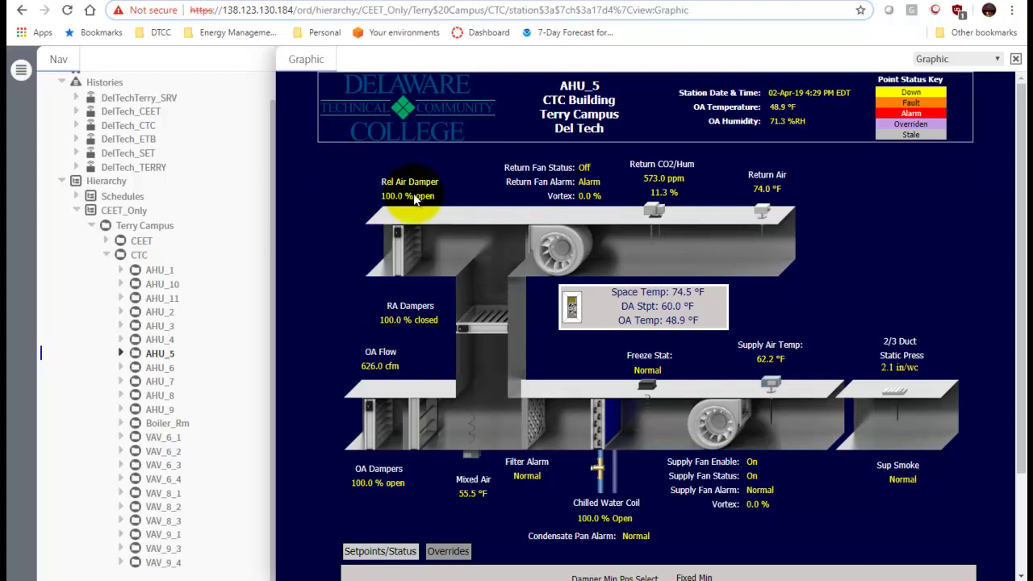
click(556, 2)
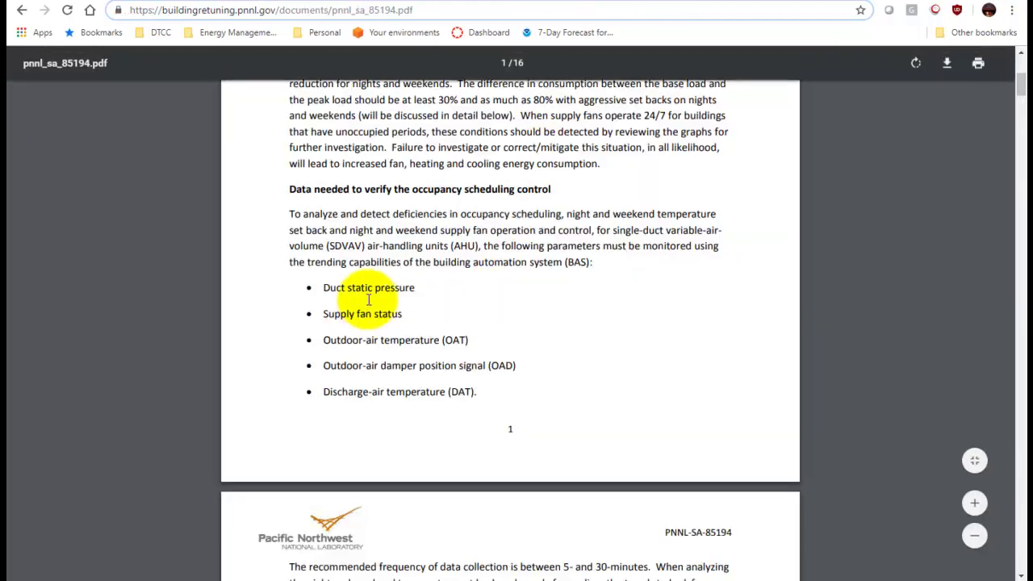
click(449, 3)
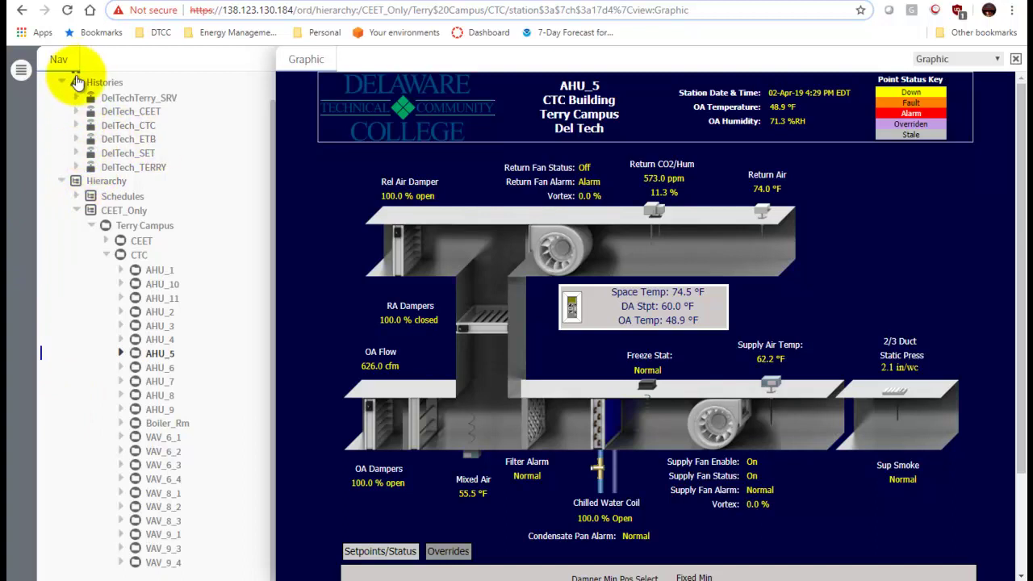
Open the AHU_5/nvoStatic history chart from the DelTech_CTC histories, checking the guide's required parameters
click(62, 82)
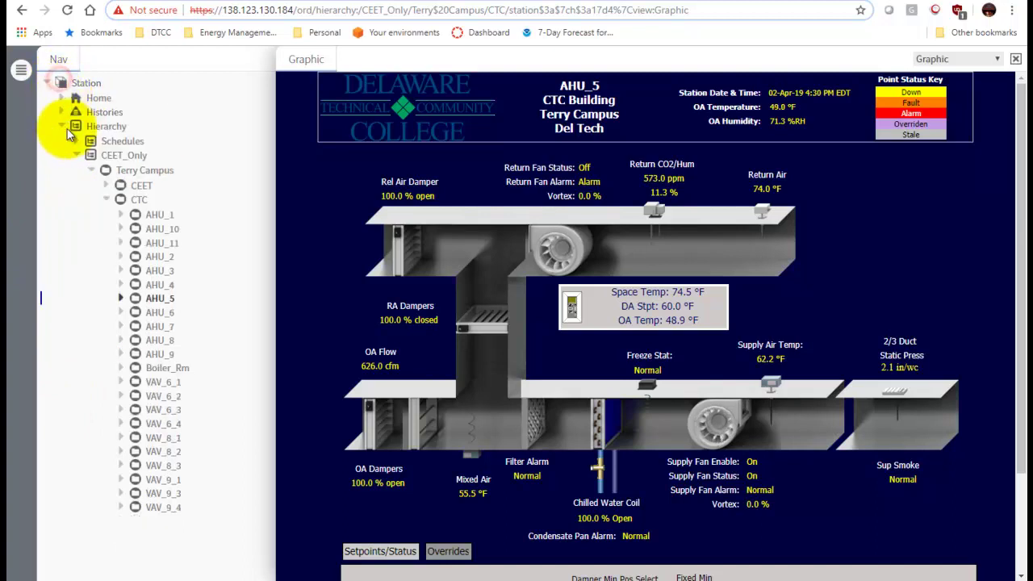
click(61, 113)
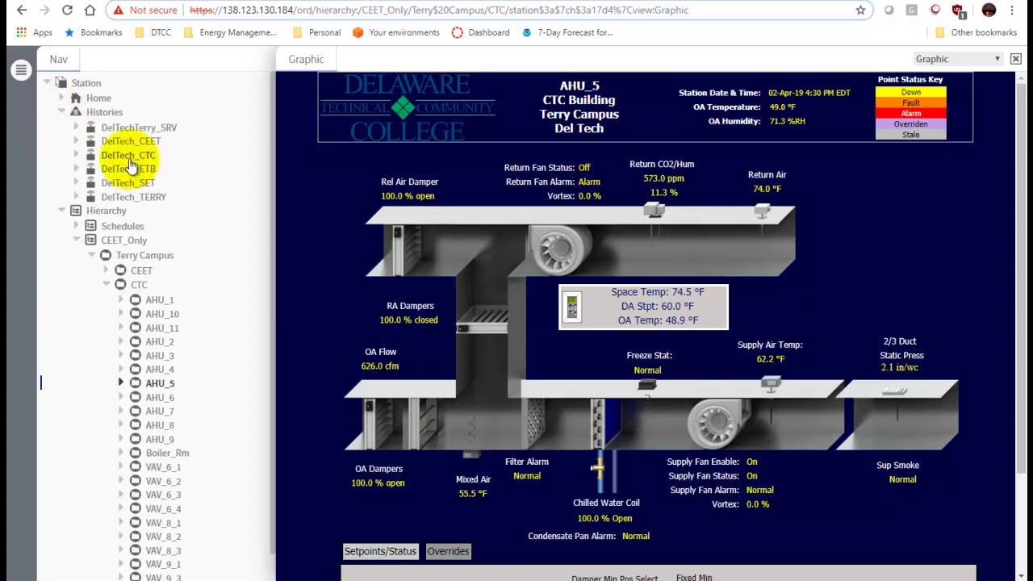
click(76, 154)
scroll(165, 323, down, 10)
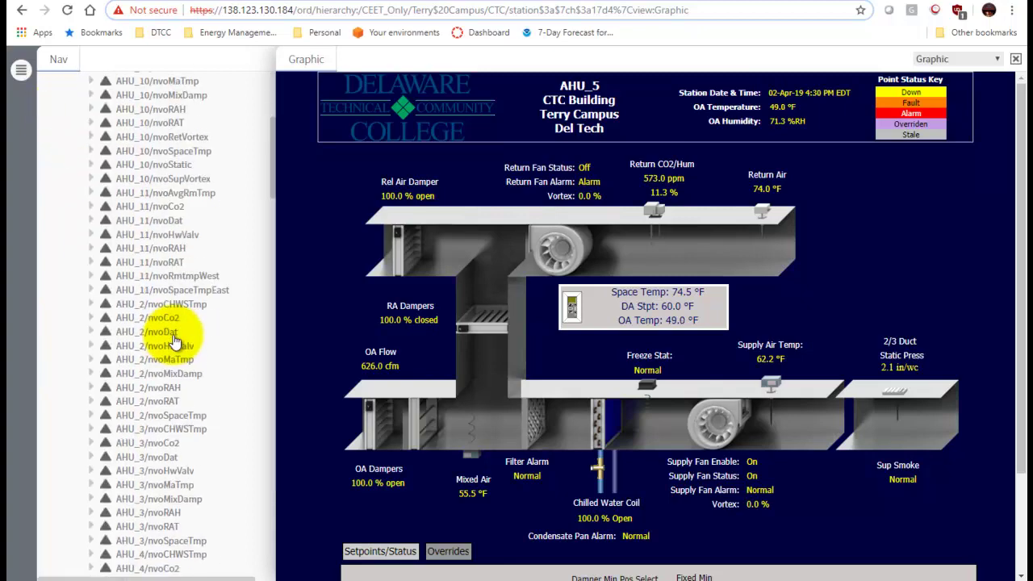
scroll(147, 276, down, 3)
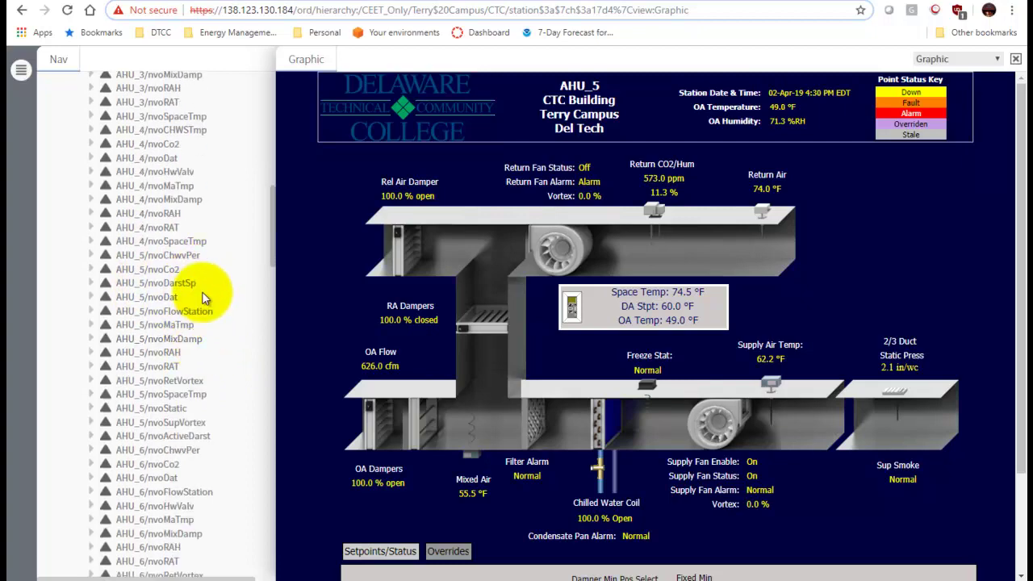
key(ctrl+Tab)
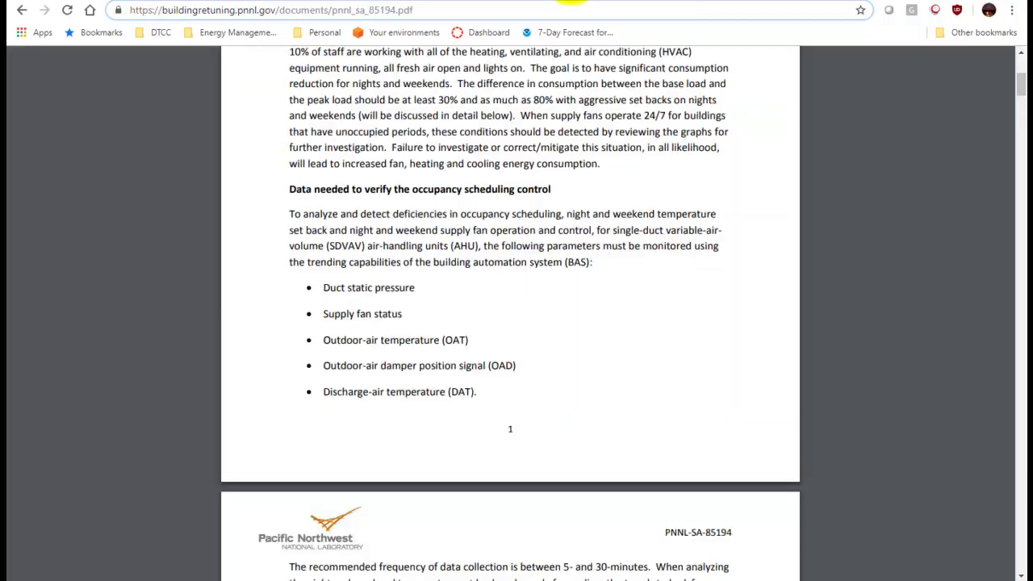
key(ctrl+shift+Tab)
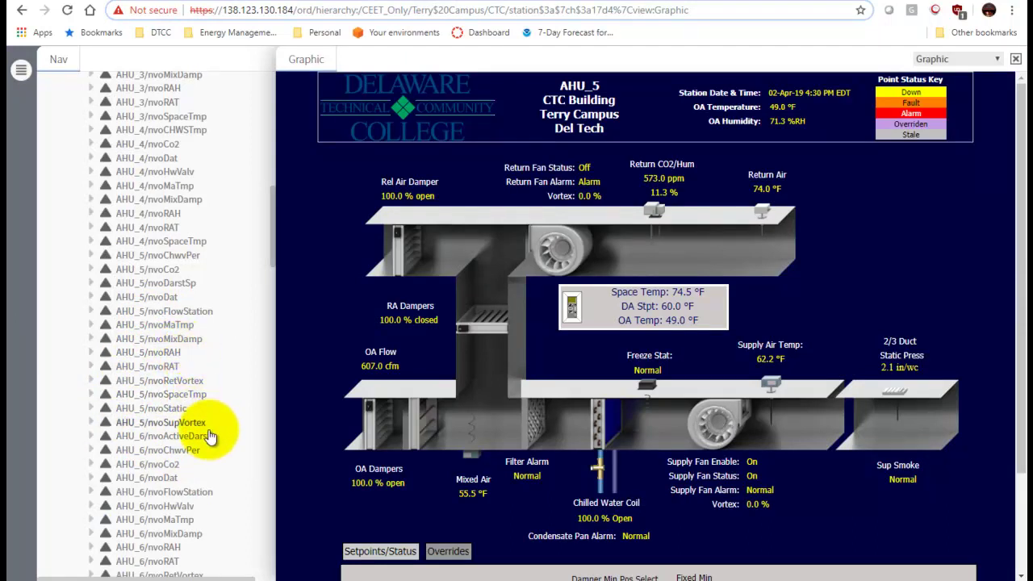
click(151, 411)
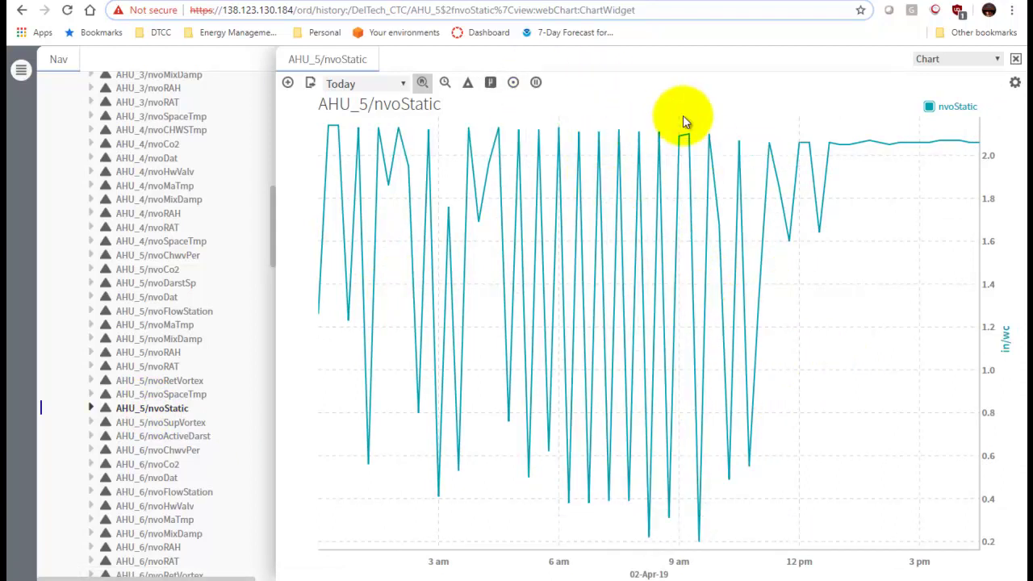
Check the guide's parameter list and add the AHU_5/nvoSupVortex history to the AHU_5/nvoStatic chart
click(562, 4)
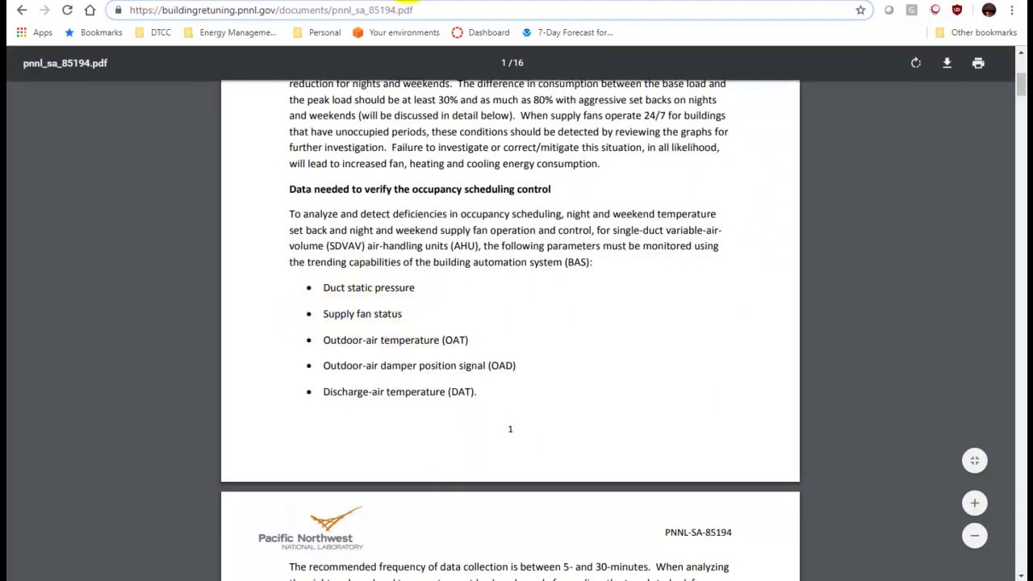
click(426, 4)
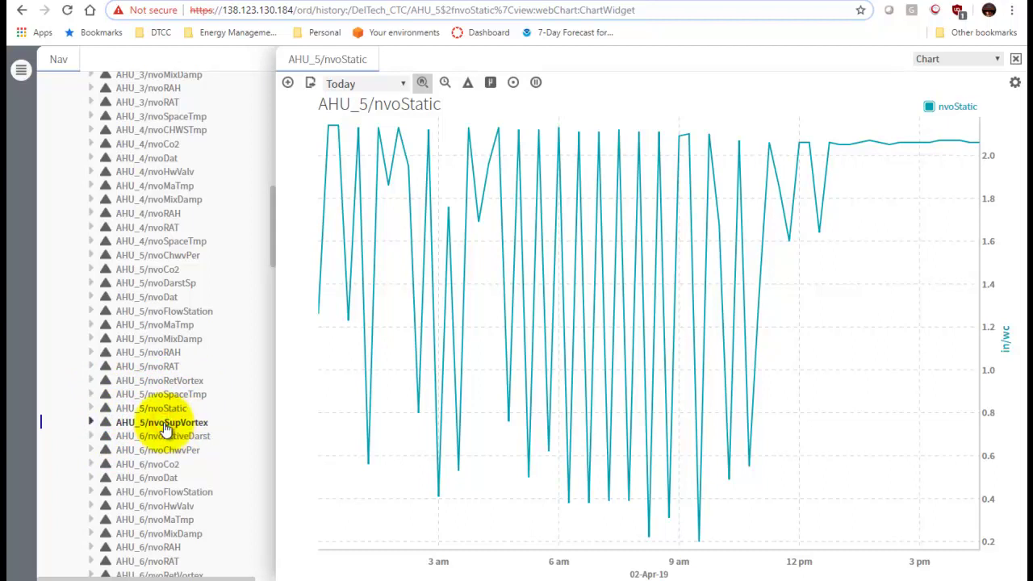
drag(165, 428, 566, 379)
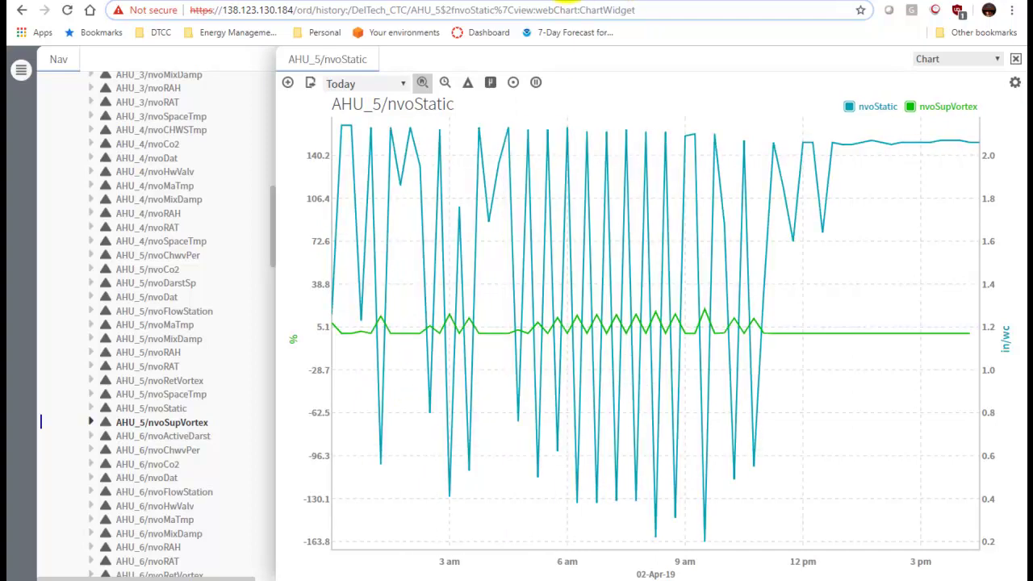
Add the Outside Air Tempature history from DelTech_TERRY to the AHU_5/nvoStatic chart and display the °F axis
click(559, 5)
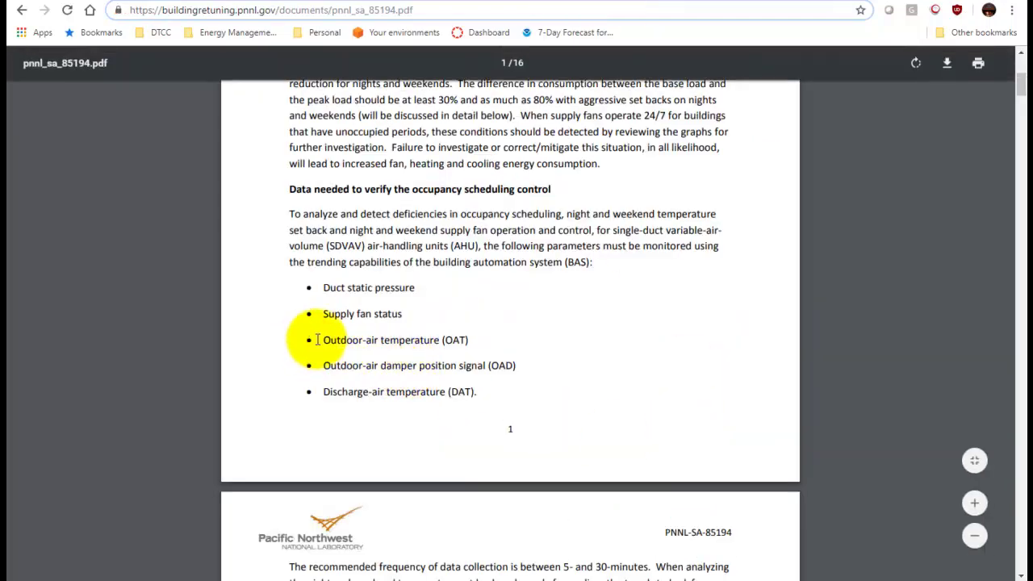
click(444, 3)
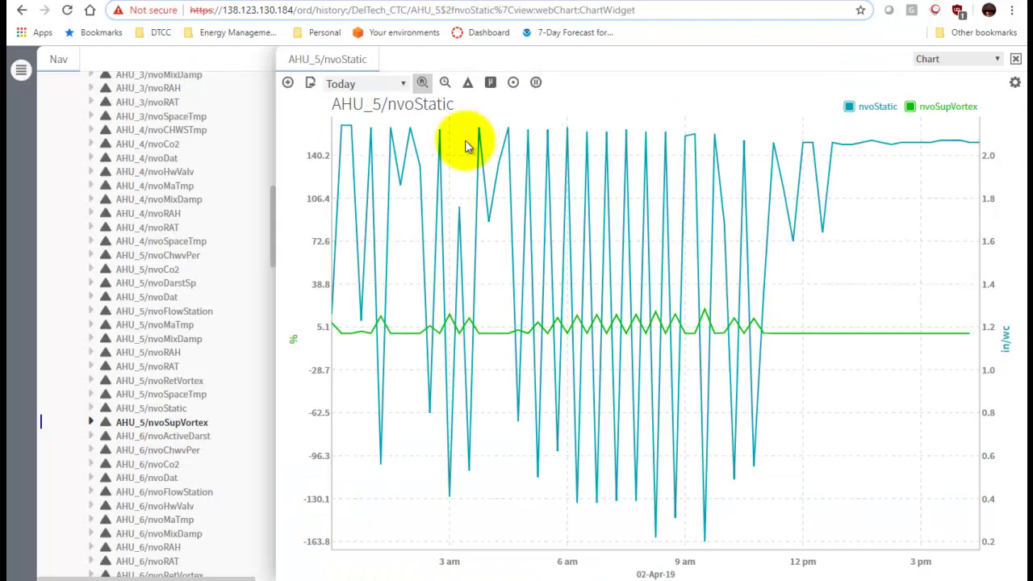
drag(273, 217, 272, 399)
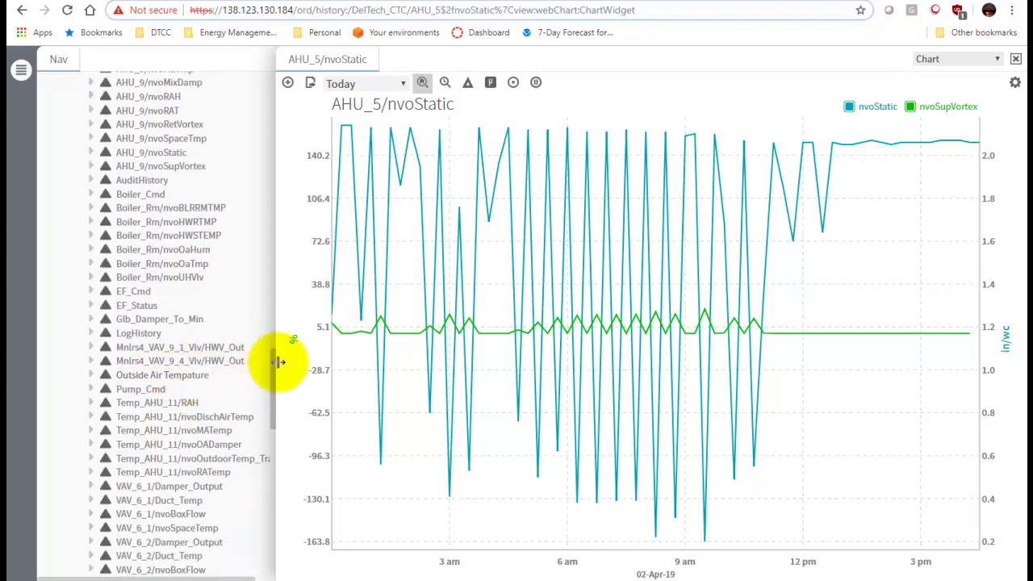
drag(272, 362, 273, 387)
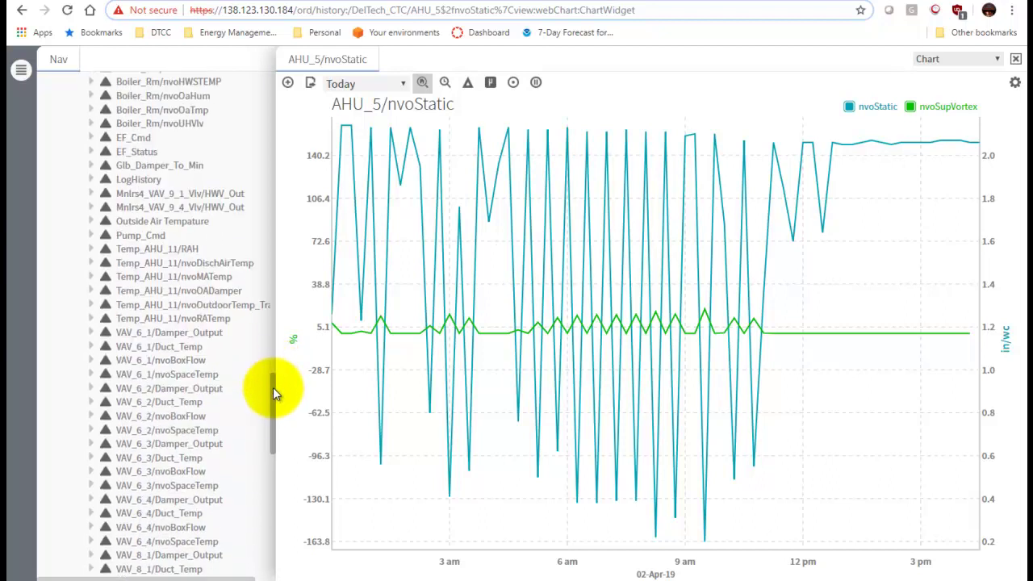
drag(273, 388, 271, 473)
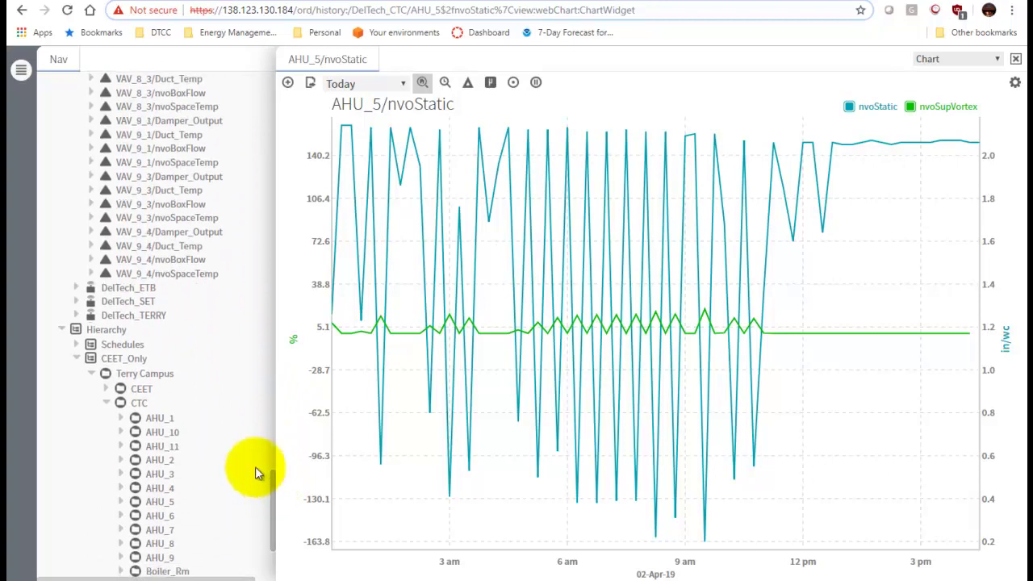
click(76, 316)
drag(272, 339, 284, 482)
drag(179, 330, 647, 280)
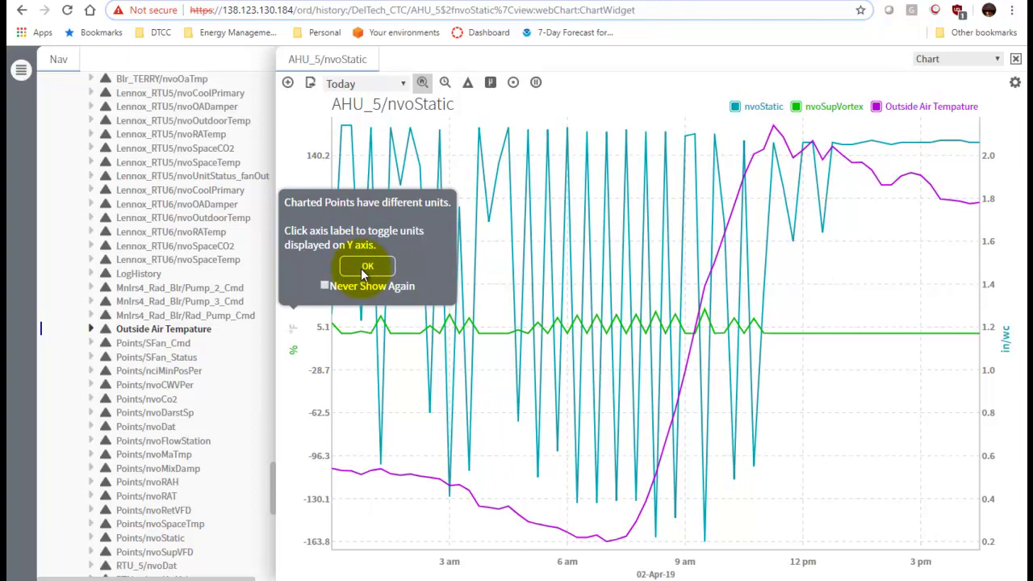
click(367, 267)
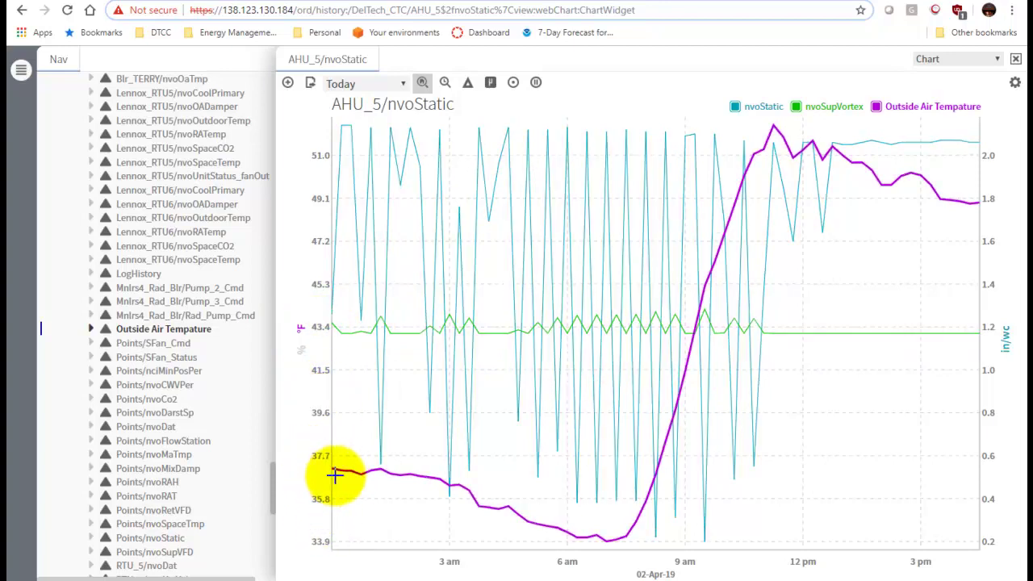
Check the guide's list of required parameters and collapse the DelTech_TERRY histories in the navigation tree
mouse_move(641, 477)
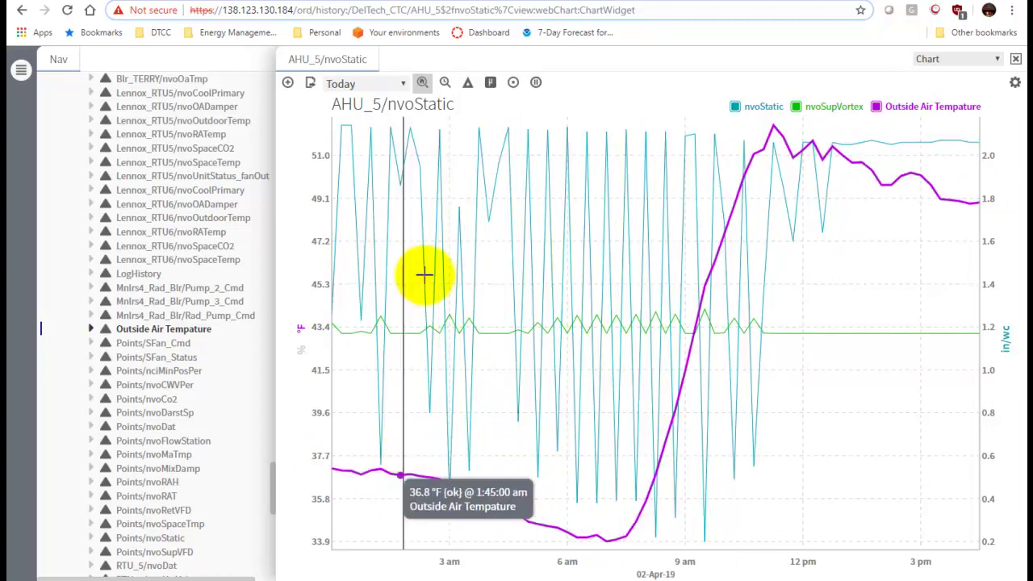
click(539, 3)
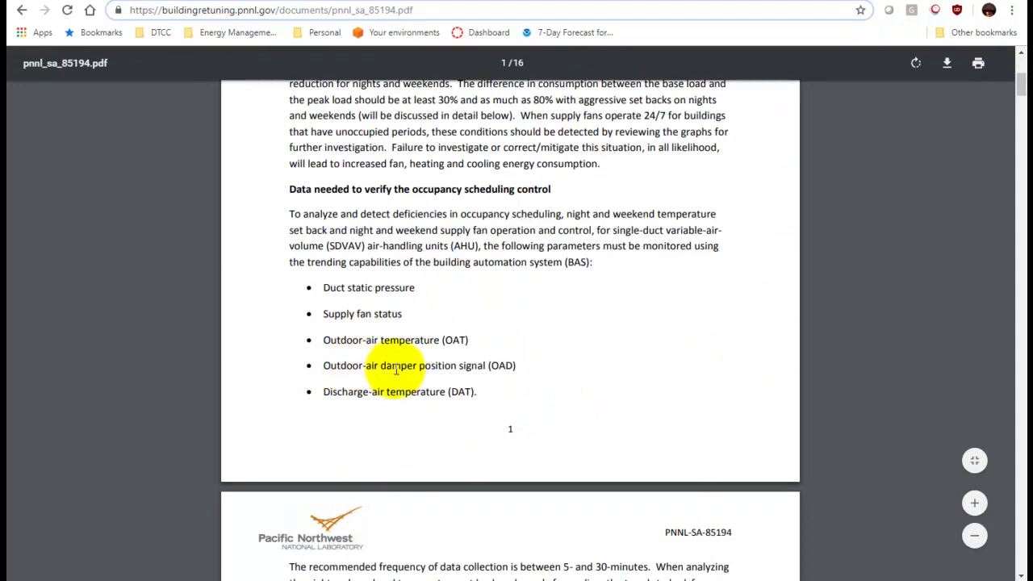
click(437, 3)
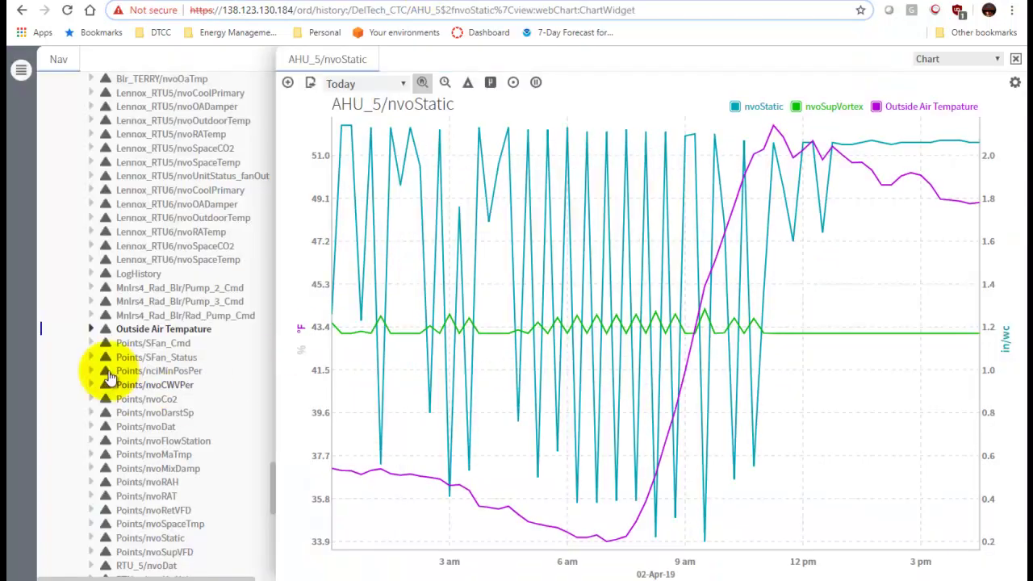
scroll(121, 335, up, 15)
scroll(129, 336, up, 3)
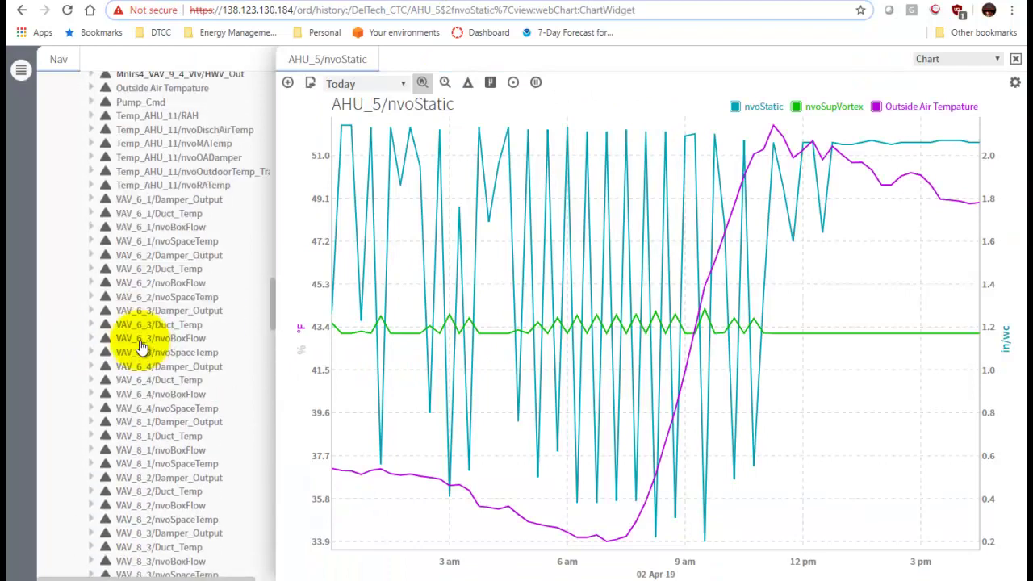
scroll(127, 334, down, 6)
click(75, 409)
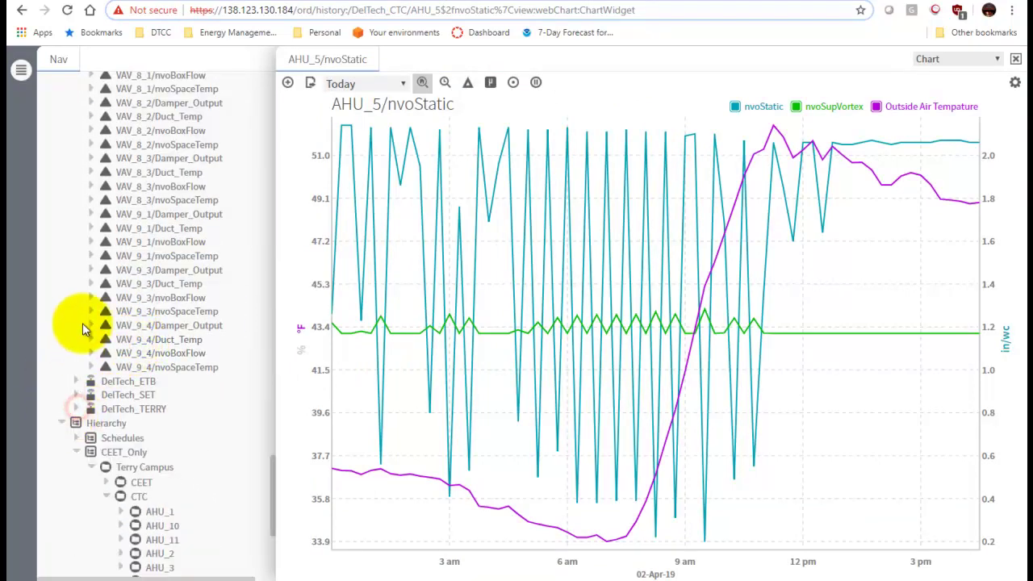
Add the AHU_4/nvoMixDamp history from DelTech_CTC to the AHU_5/nvoStatic chart
scroll(82, 323, up, 10)
scroll(83, 331, up, 10)
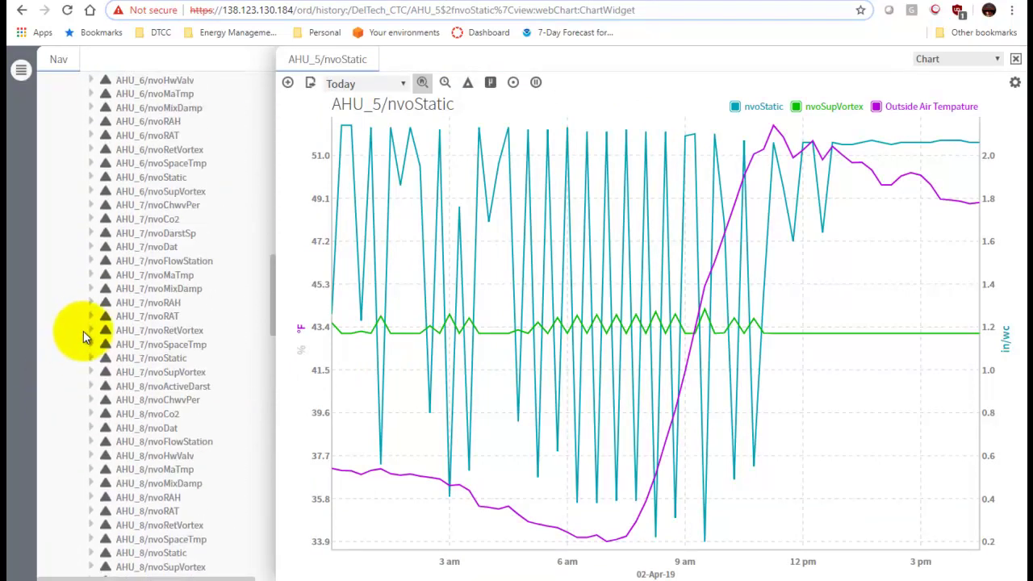
scroll(83, 331, up, 4)
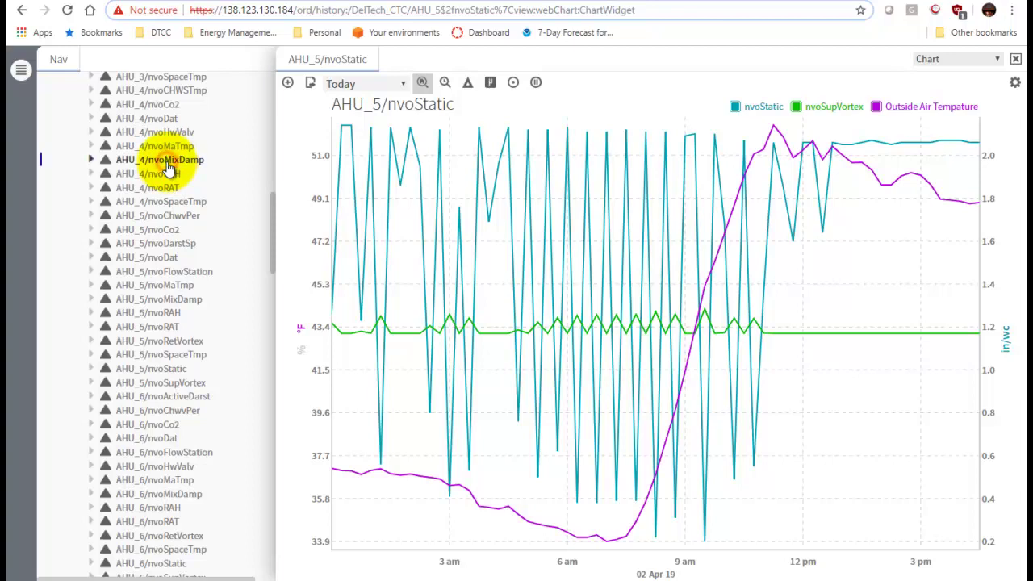
drag(168, 167, 575, 267)
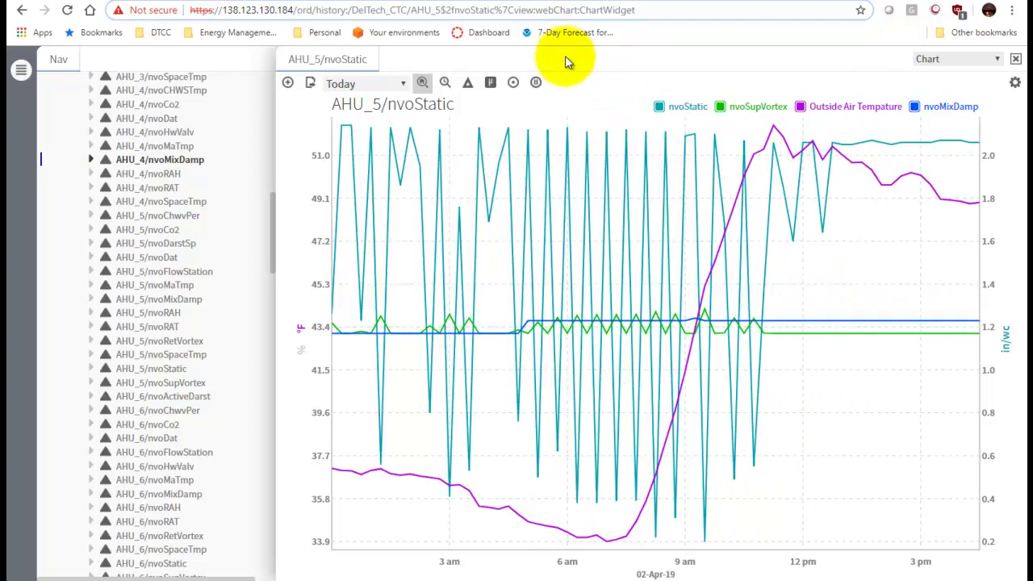
Recheck the guide's parameter list, hide the AHU_4/nvoMixDamp trace and add the AHU_5/nvoMixDamp history to the chart instead
click(561, 4)
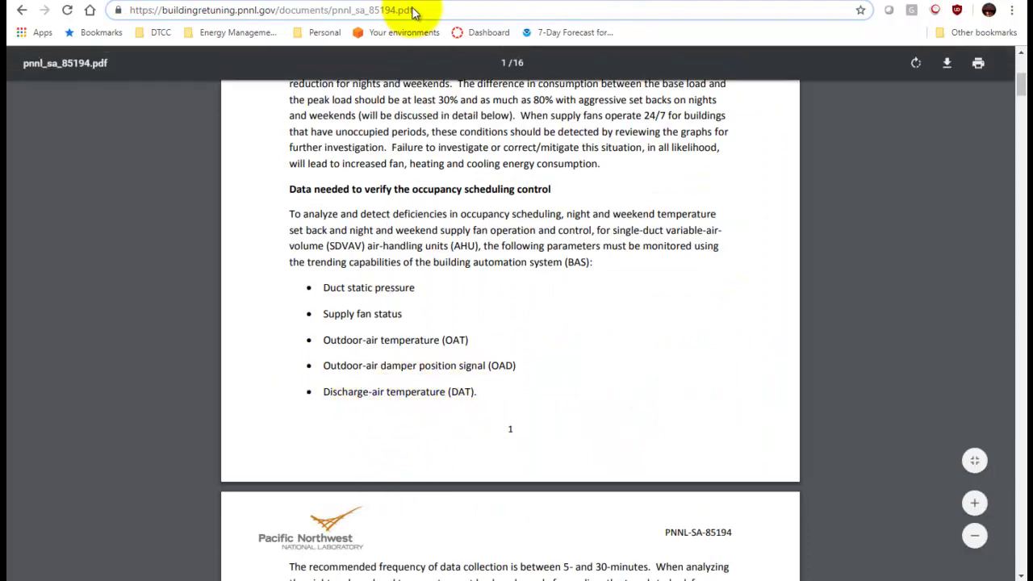
click(430, 5)
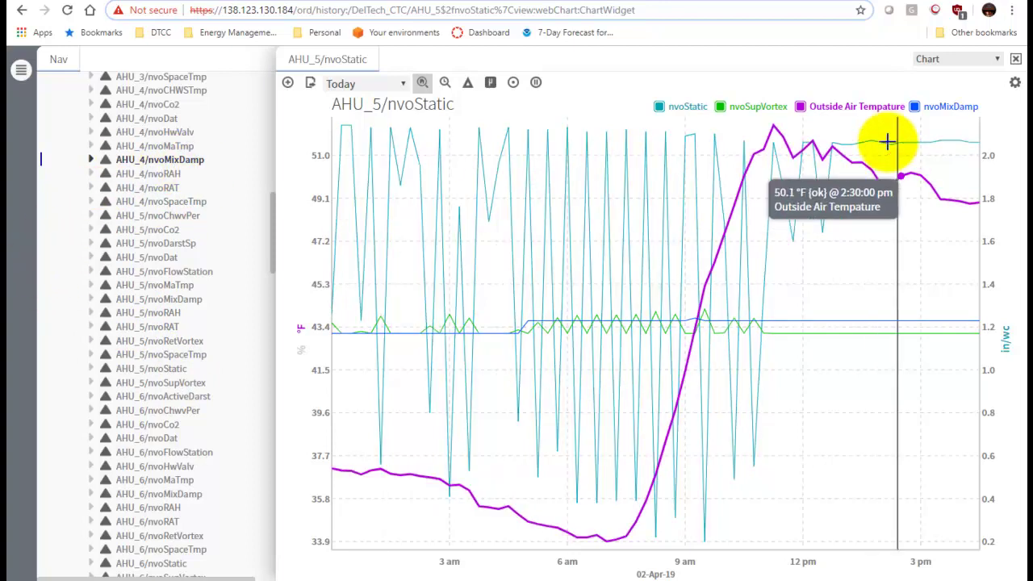
click(917, 110)
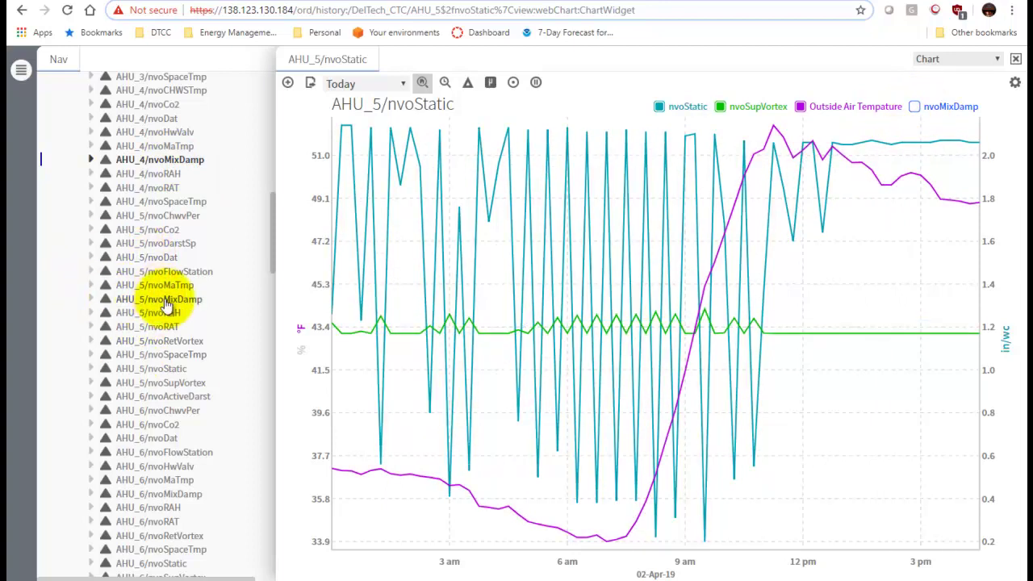
drag(152, 302, 838, 316)
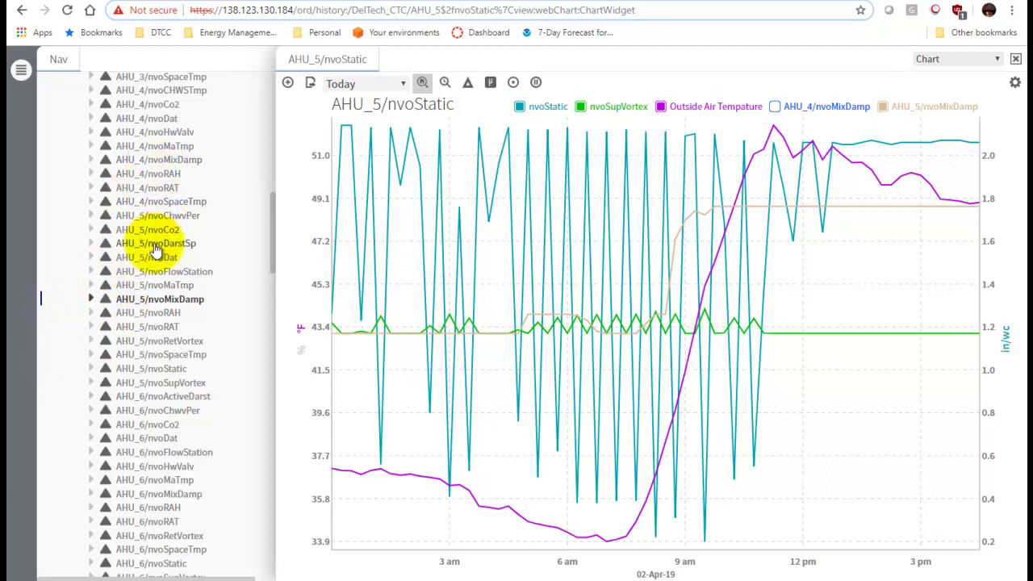
Add the AHU_5/nvoDat history to the chart and inspect the trend values at one point in mid-morning
drag(153, 264, 662, 372)
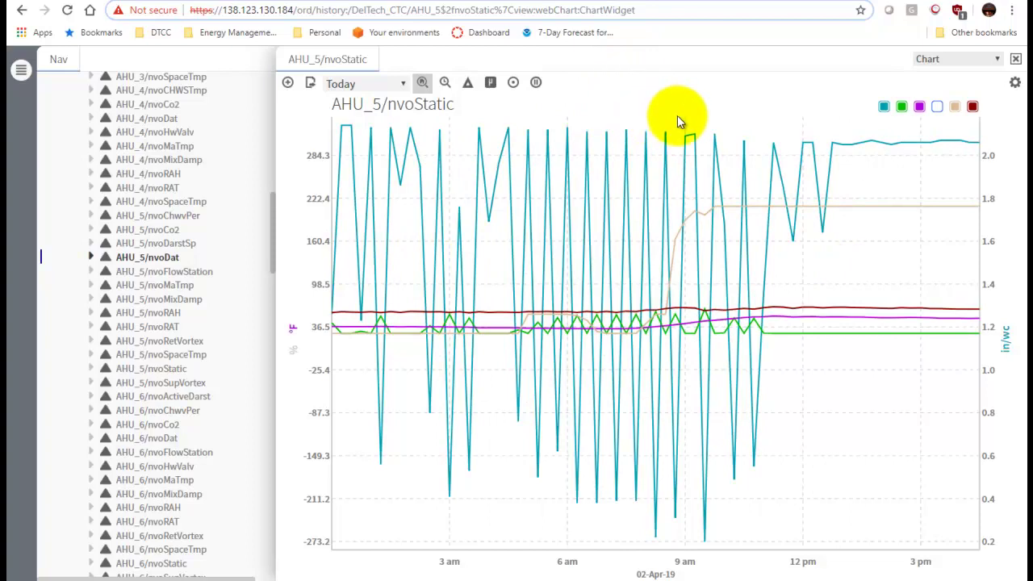
click(716, 134)
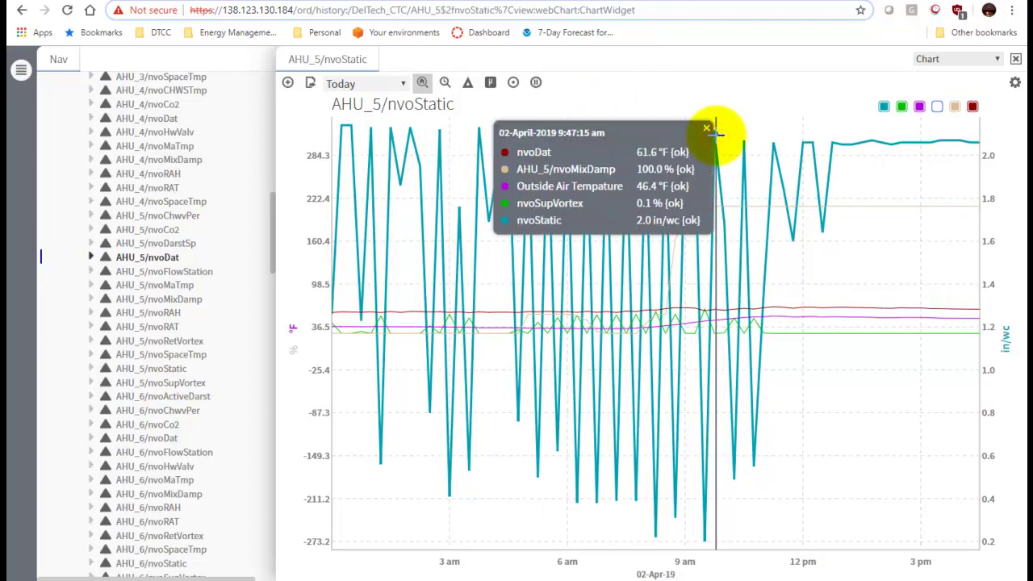
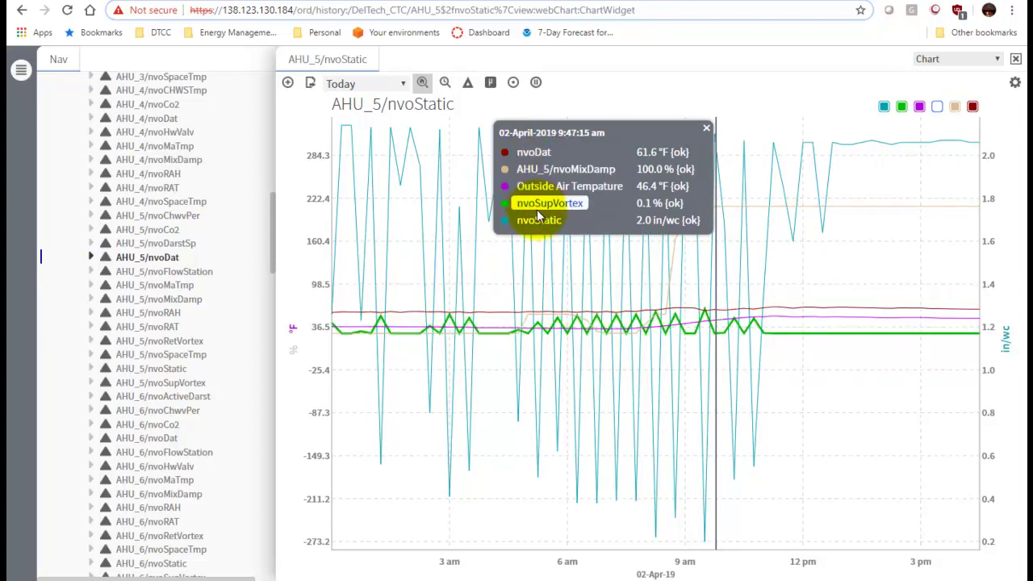
click(707, 128)
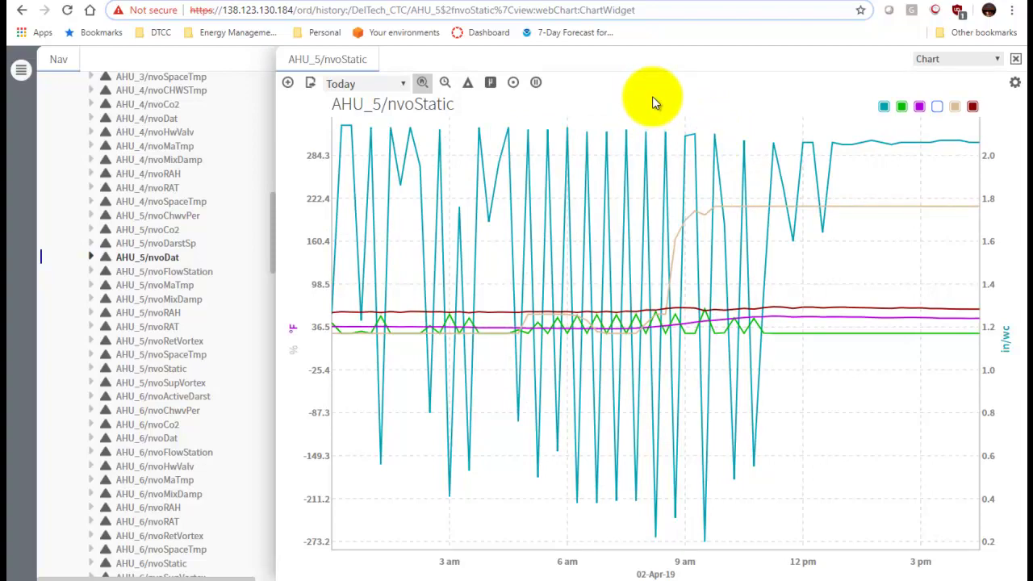
Examine the guide's example duct static pressure and fan status figures for bad, better and good night setback operation against the AHU_5 chart
click(570, 2)
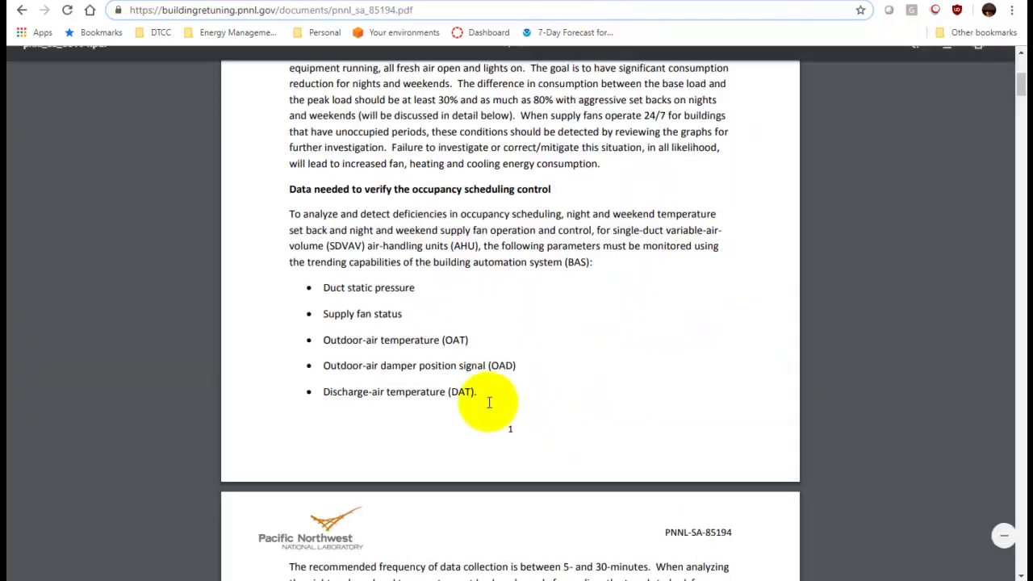
scroll(476, 371, down, 15)
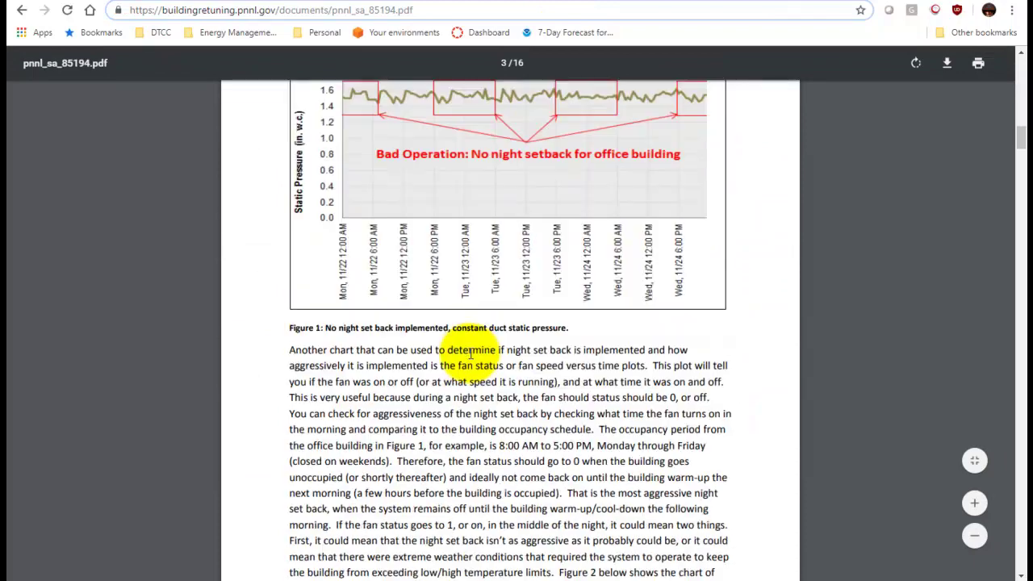
scroll(470, 351, up, 2)
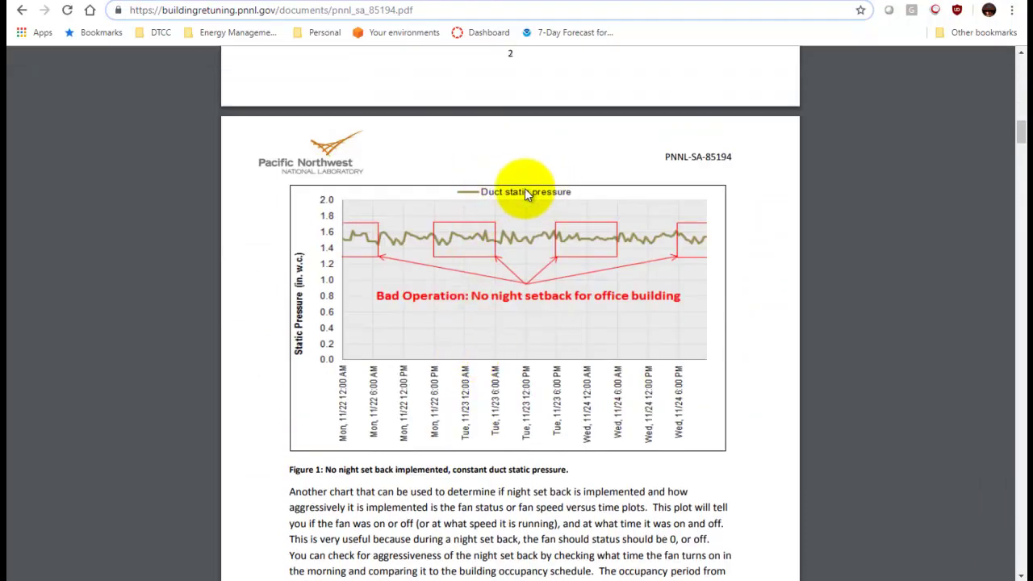
key(ctrl+Tab)
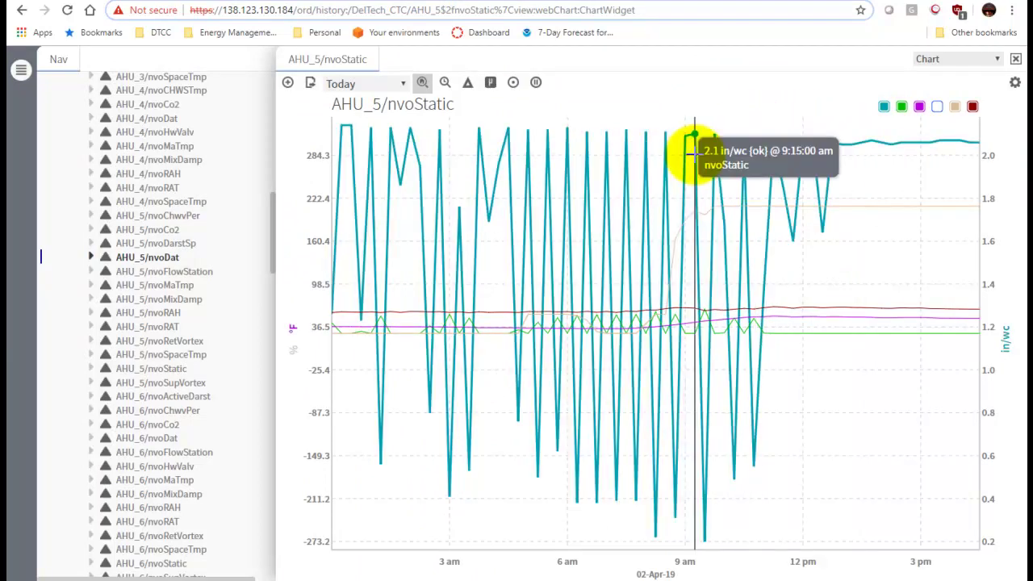
key(ctrl+Tab)
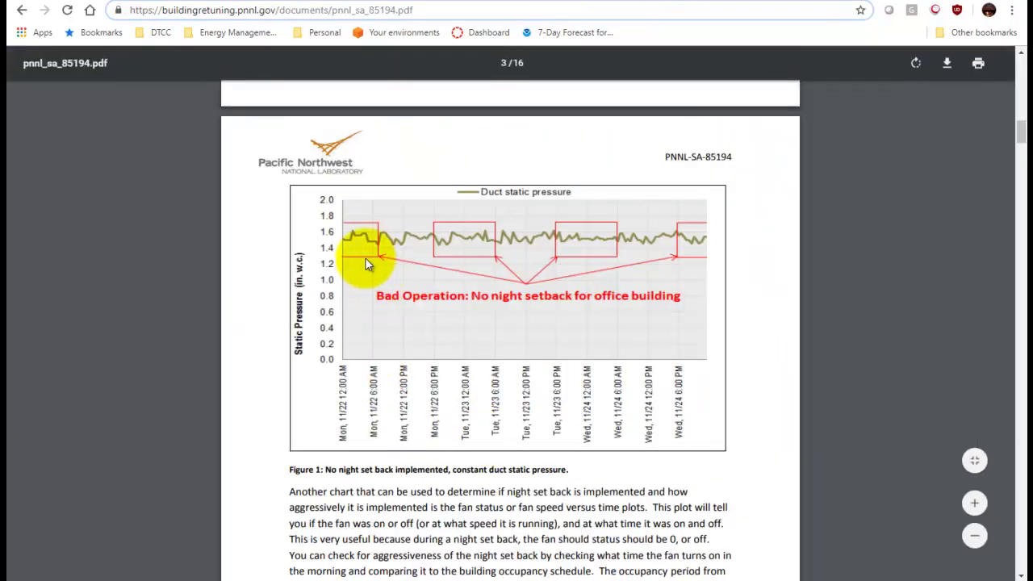
scroll(469, 334, down, 9)
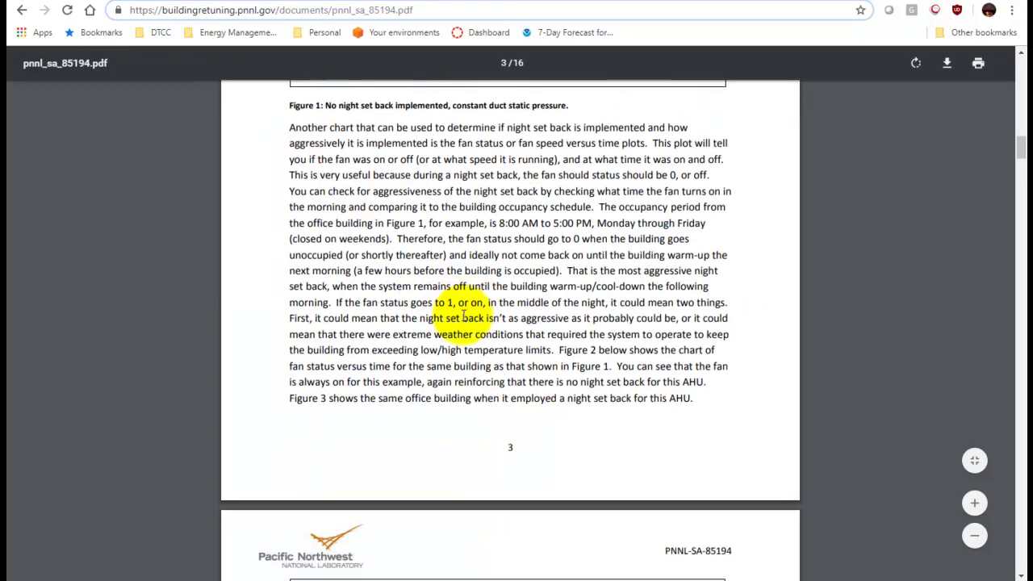
scroll(439, 303, down, 5)
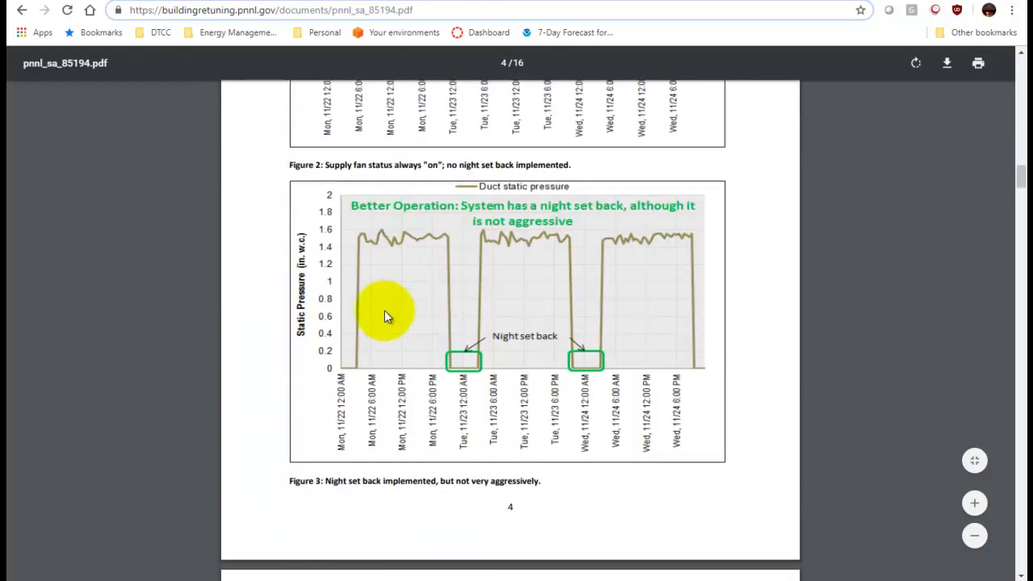
scroll(392, 306, down, 1)
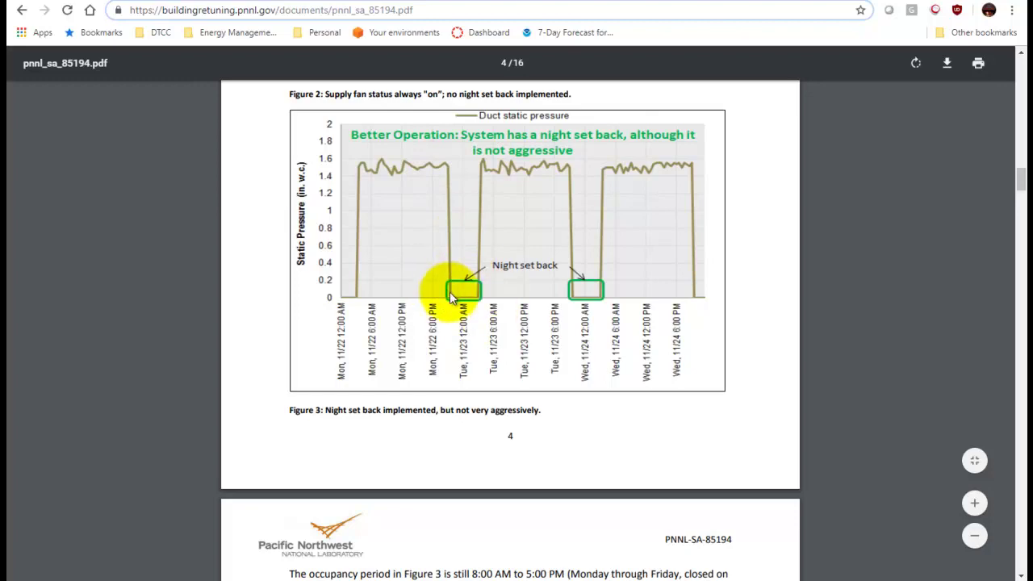
scroll(379, 371, down, 15)
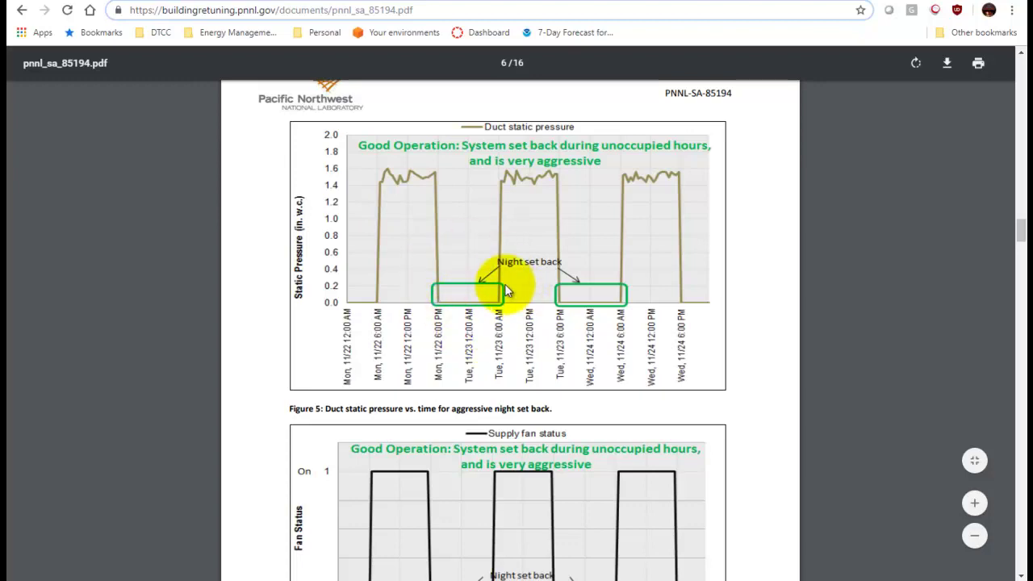
scroll(521, 208, up, 20)
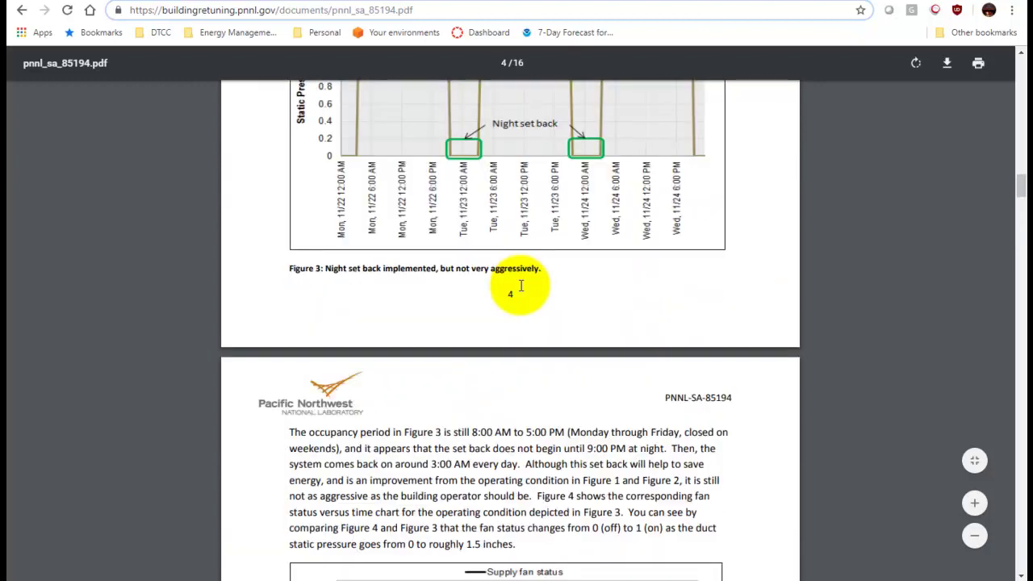
scroll(522, 283, down, 5)
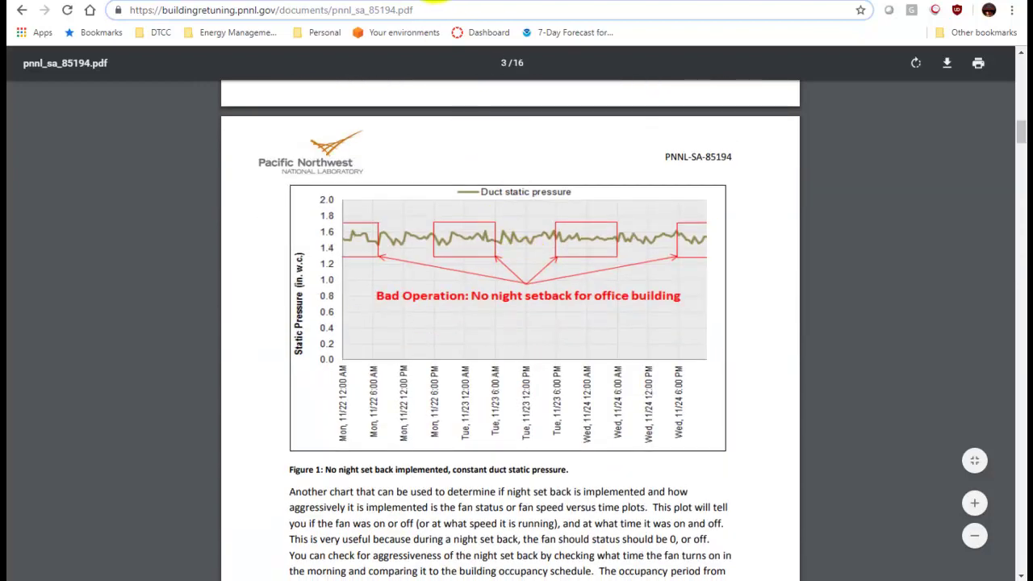
Compare the AHU_5 static pressure trend and its in/wc scale with the guide's Figure 1, which shows no night setback
key(ctrl+Tab)
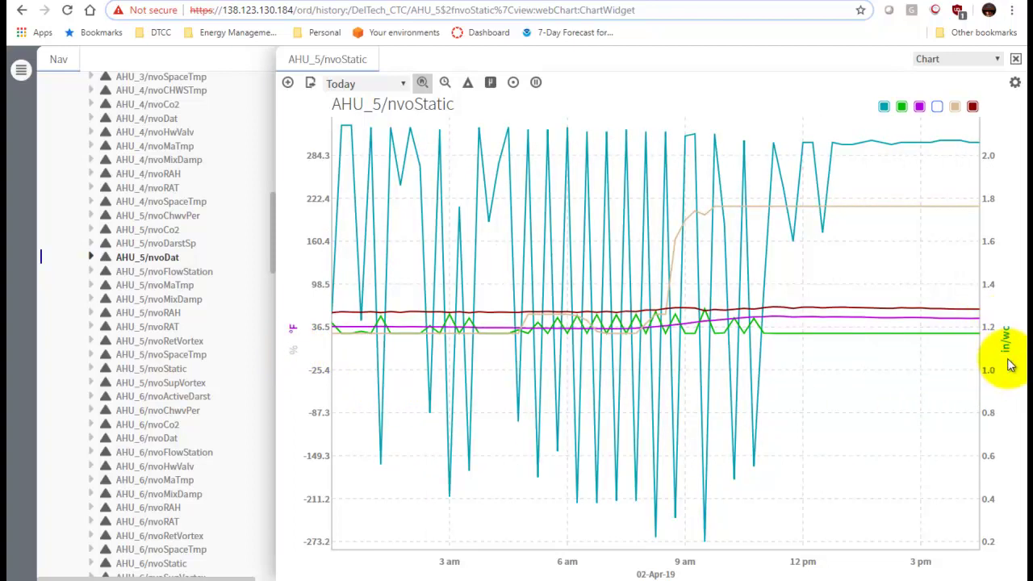
mouse_move(865, 158)
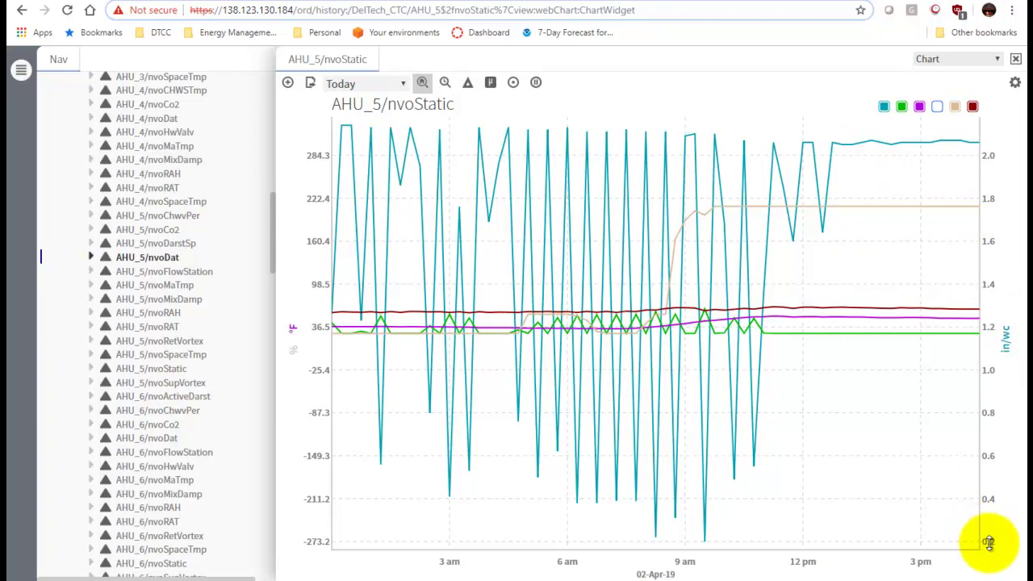
mouse_move(739, 523)
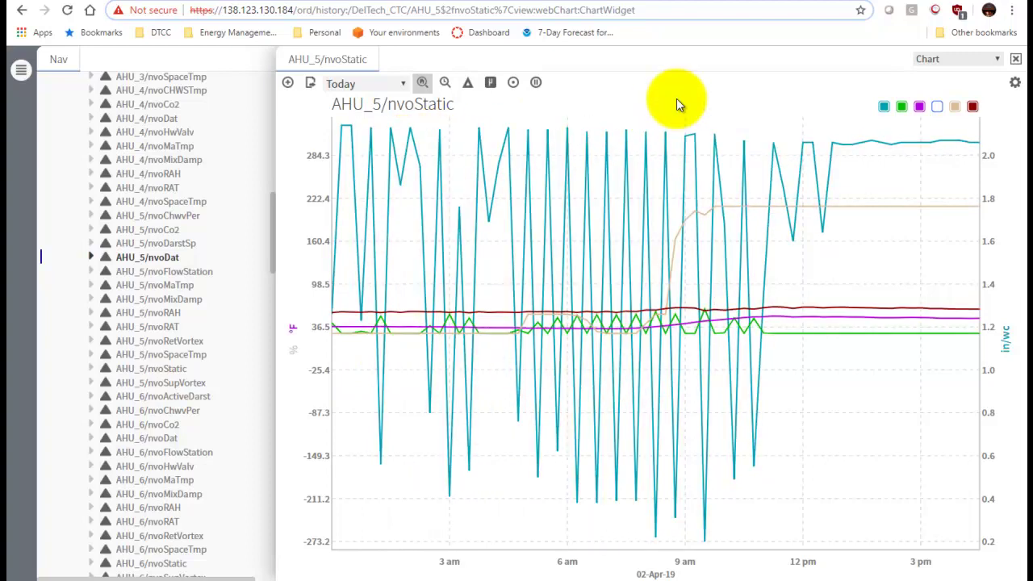
click(549, 4)
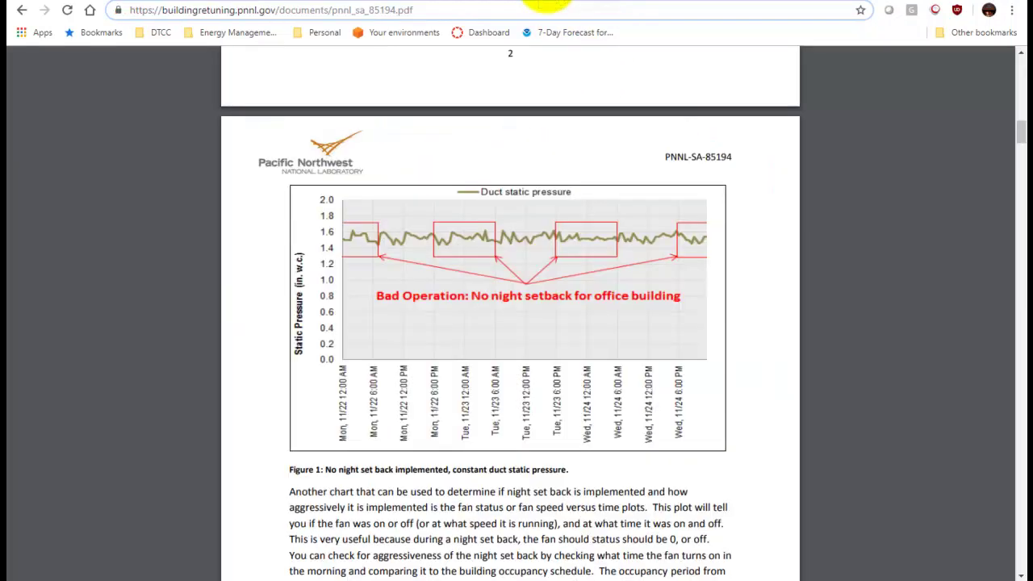
Isolate the nvoStatic trace on the AHU_5/nvoStatic chart to examine it, and show all other traces except AHU_4/nvoMixDamp again
click(424, 4)
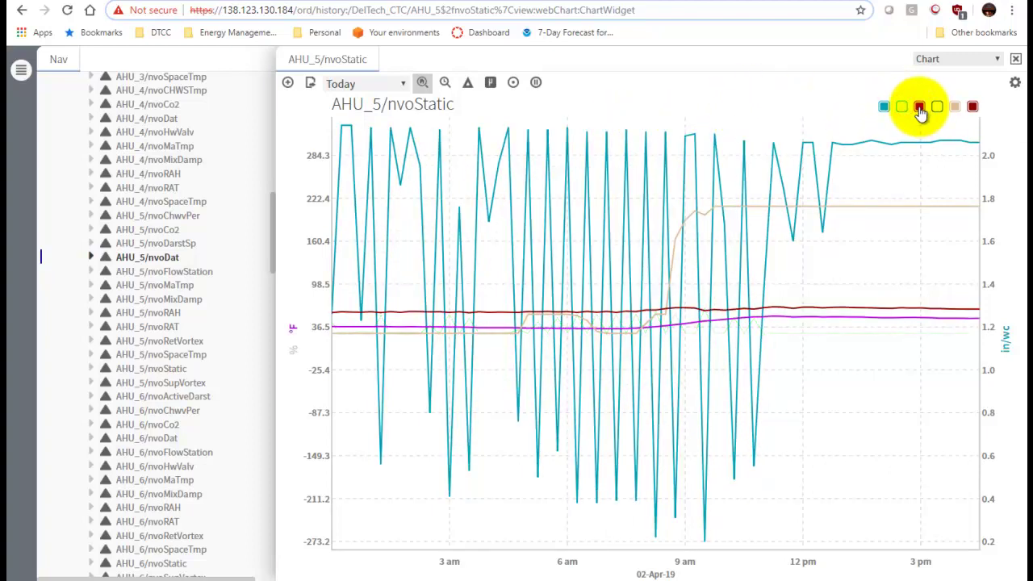
click(973, 108)
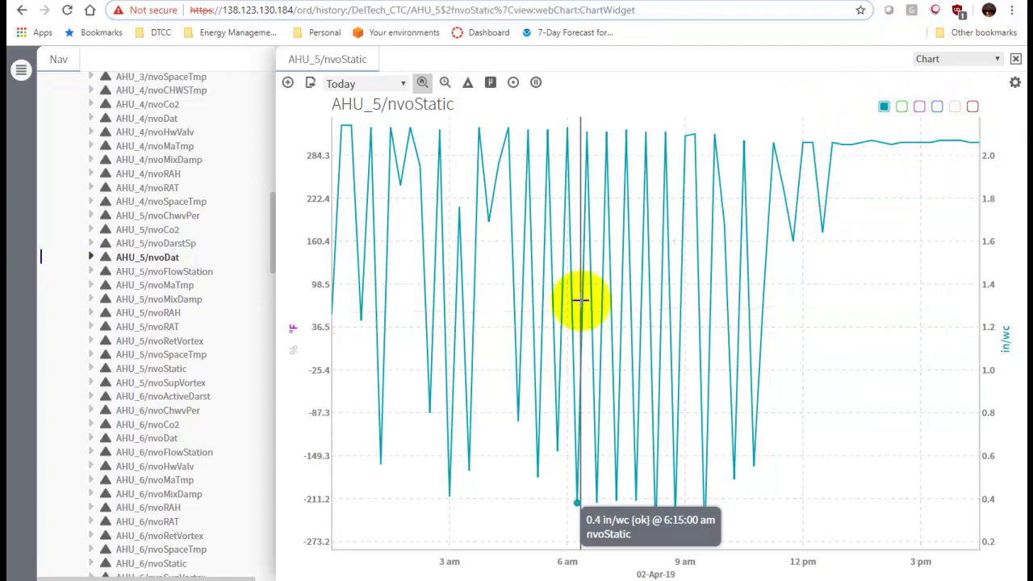
click(902, 108)
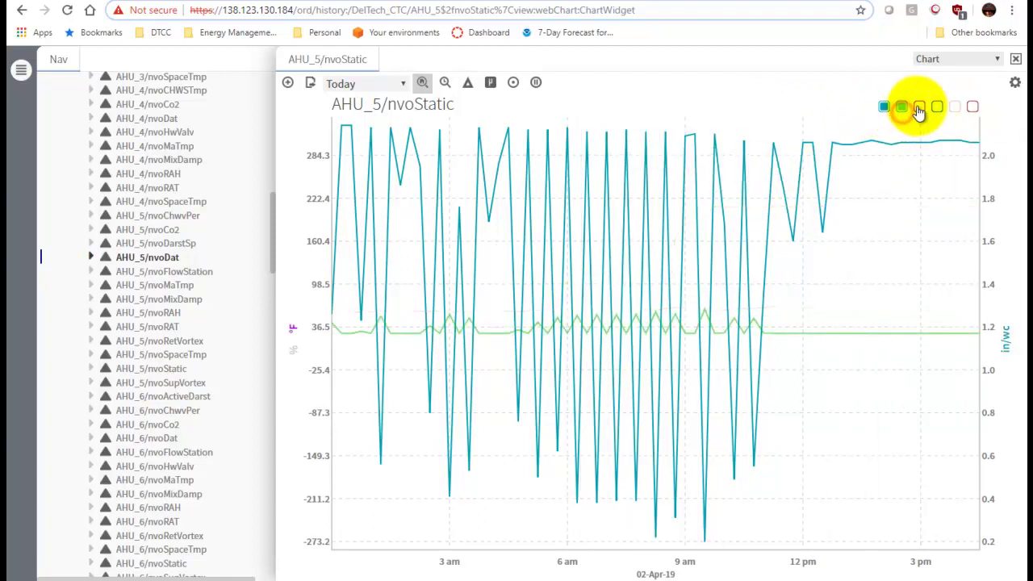
click(973, 108)
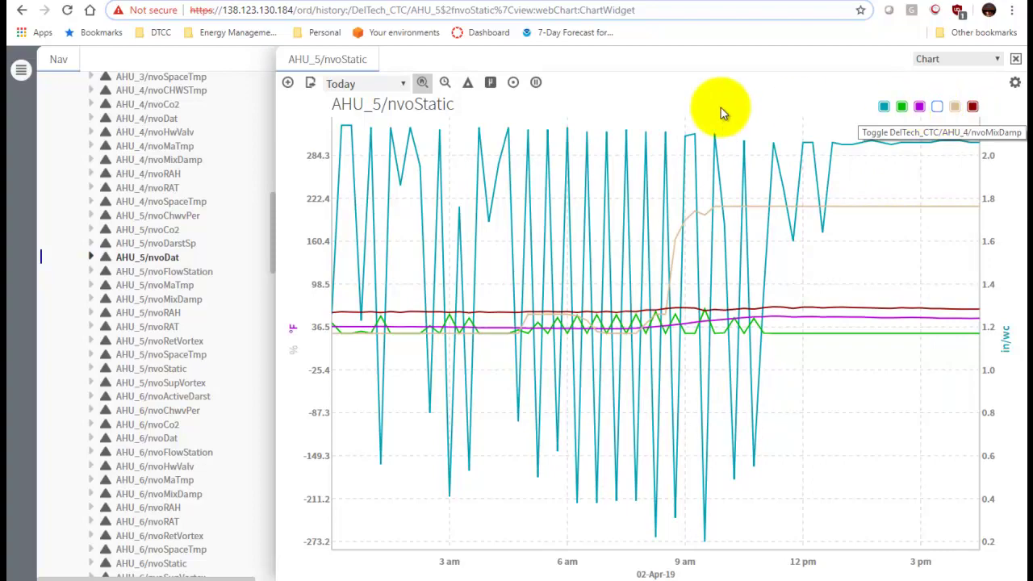
Review the guide's duct static pressure figures for night setback again, from Figure 1 without setback to Figure 3 with non-aggressive setback
click(594, 4)
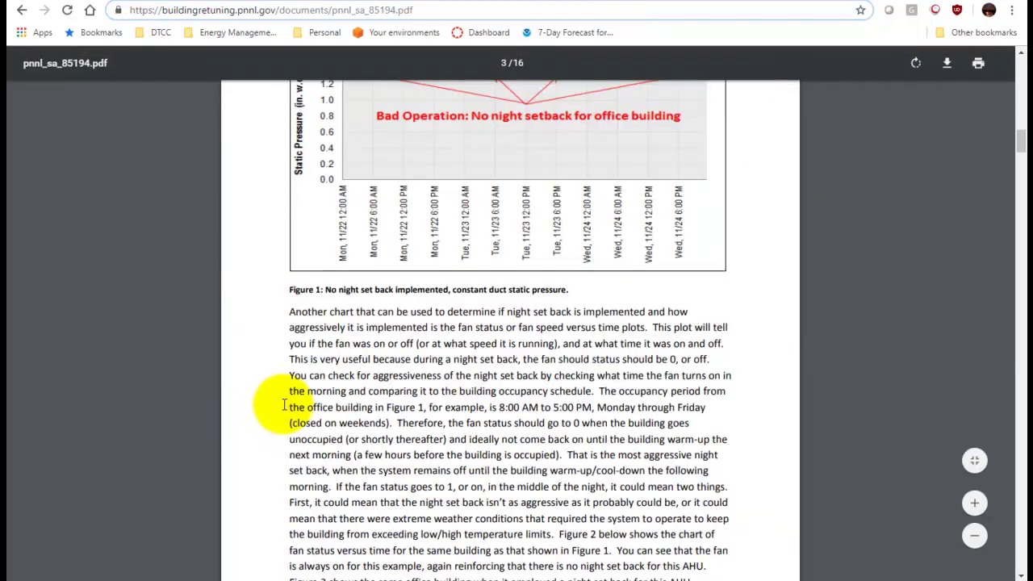
scroll(284, 405, down, 15)
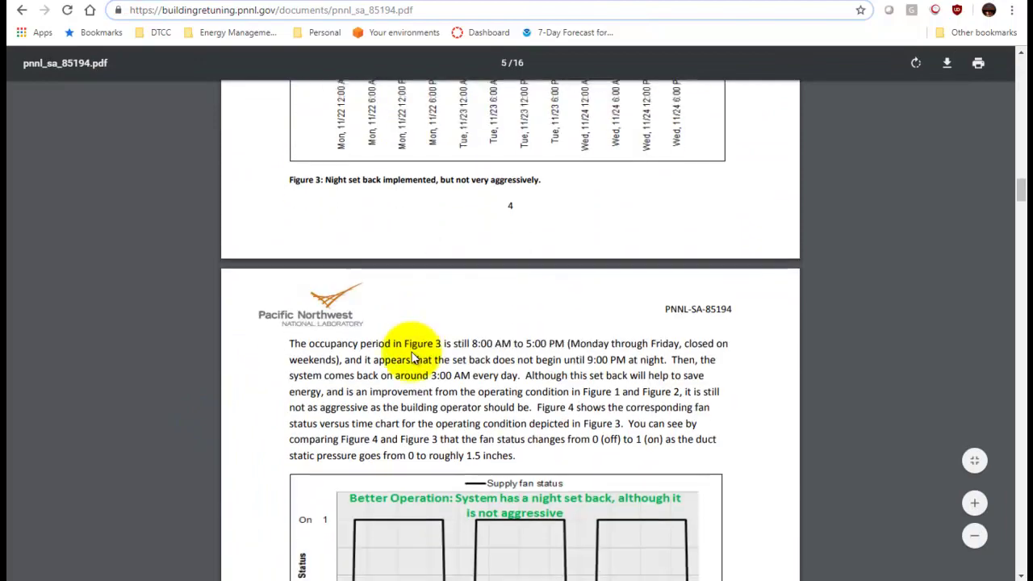
scroll(413, 358, down, 5)
scroll(415, 347, up, 10)
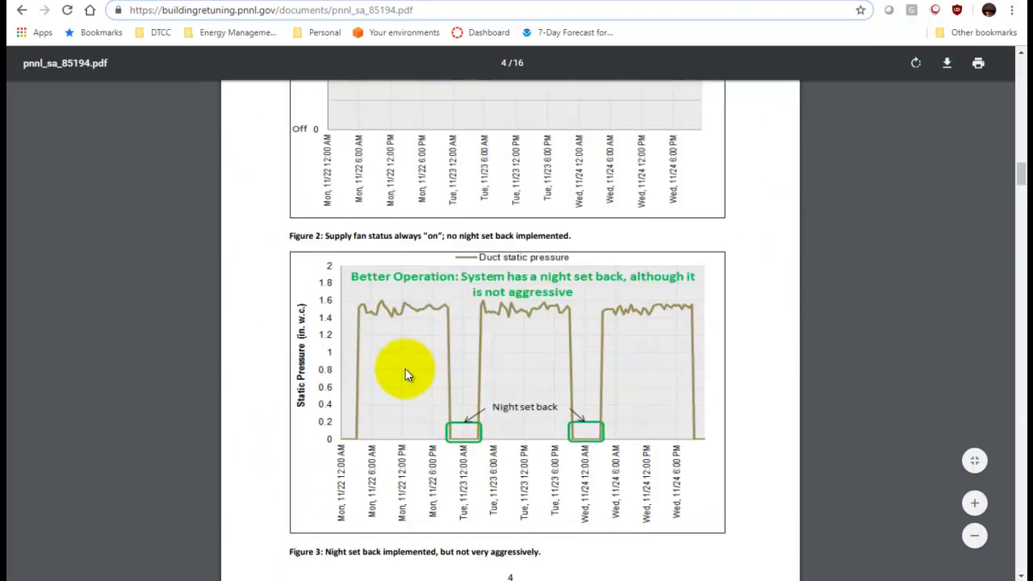
scroll(495, 325, up, 6)
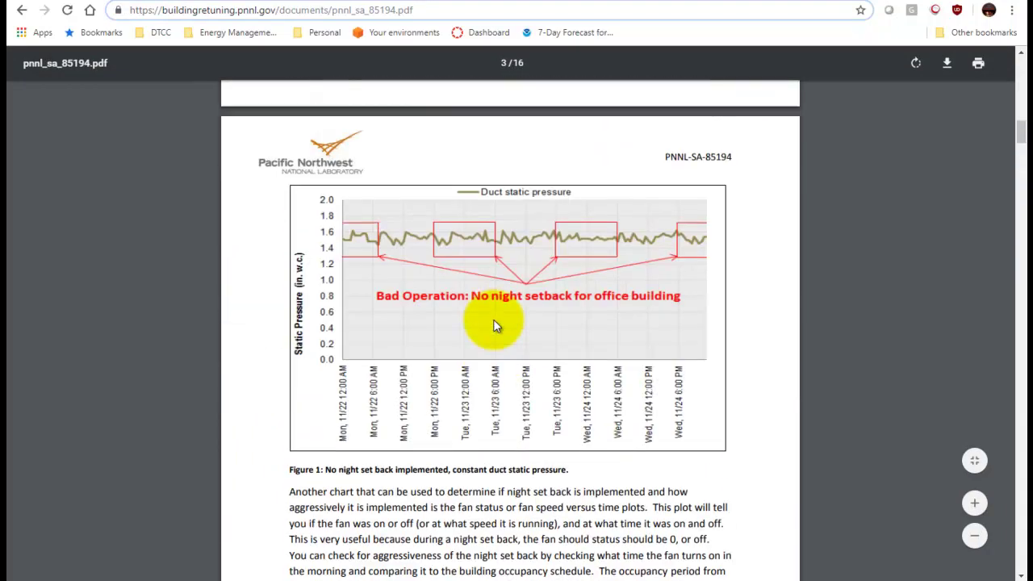
scroll(495, 325, up, 3)
scroll(491, 323, down, 6)
scroll(479, 126, up, 2)
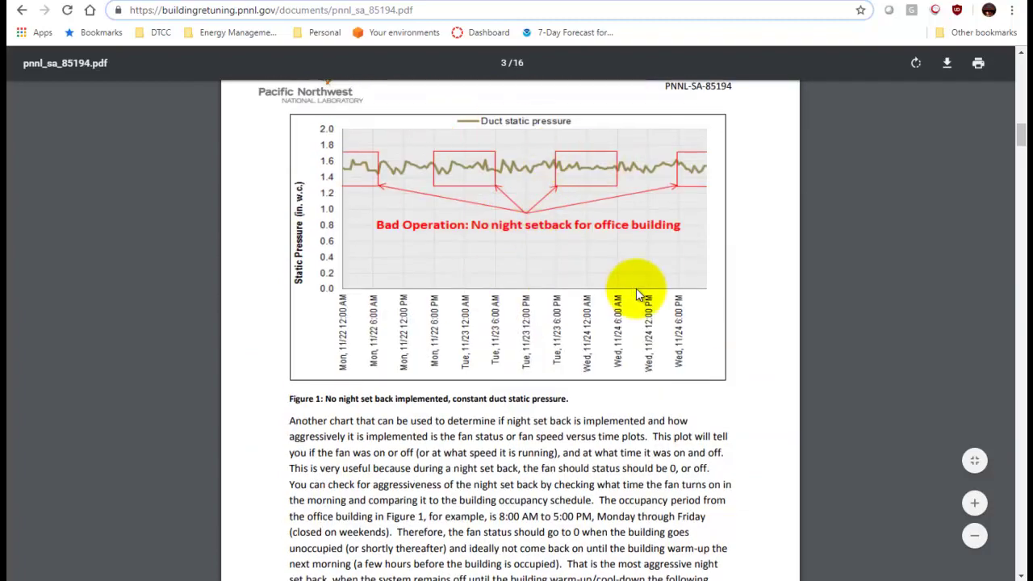
Read the guide's weekend set back section and examine Figure 7, duct static pressure for weekend operation without set back
scroll(570, 242, down, 20)
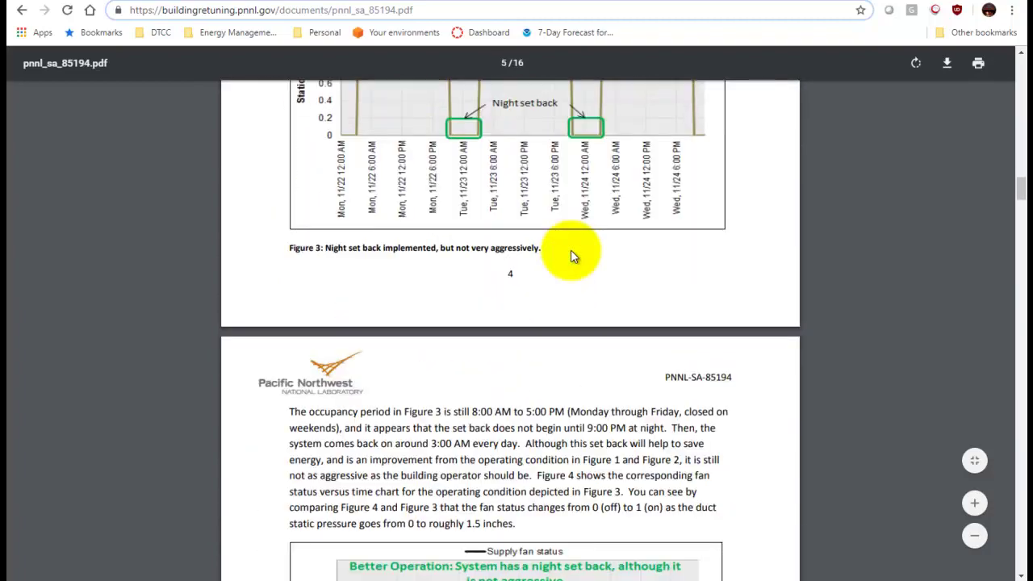
scroll(570, 250, down, 15)
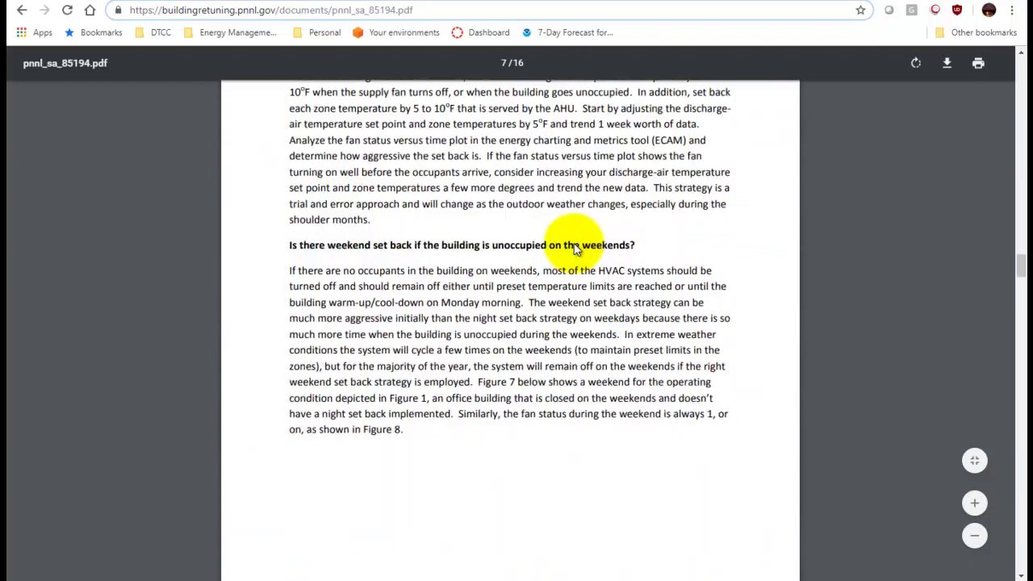
scroll(565, 265, down, 9)
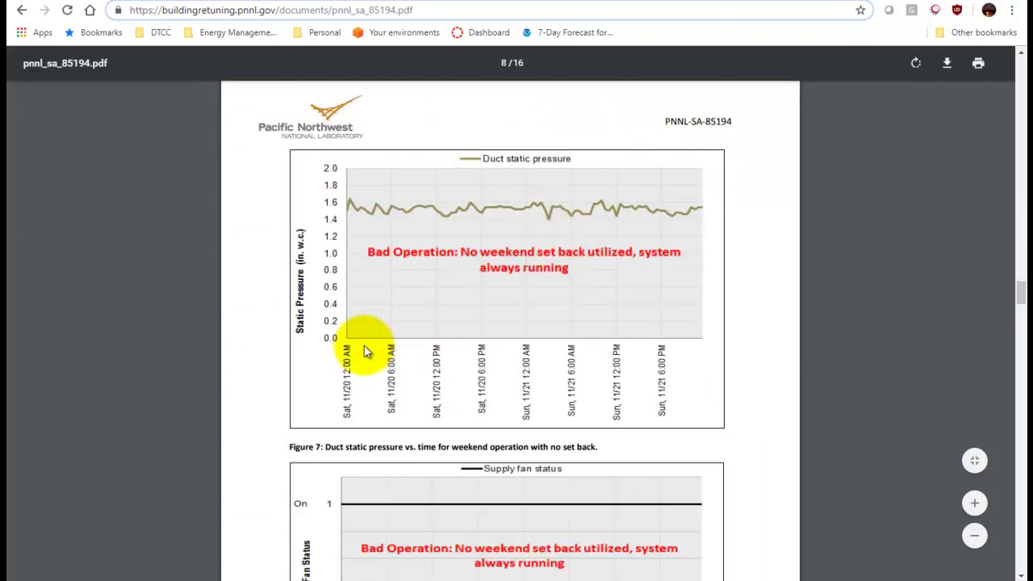
scroll(320, 347, down, 2)
scroll(320, 347, up, 2)
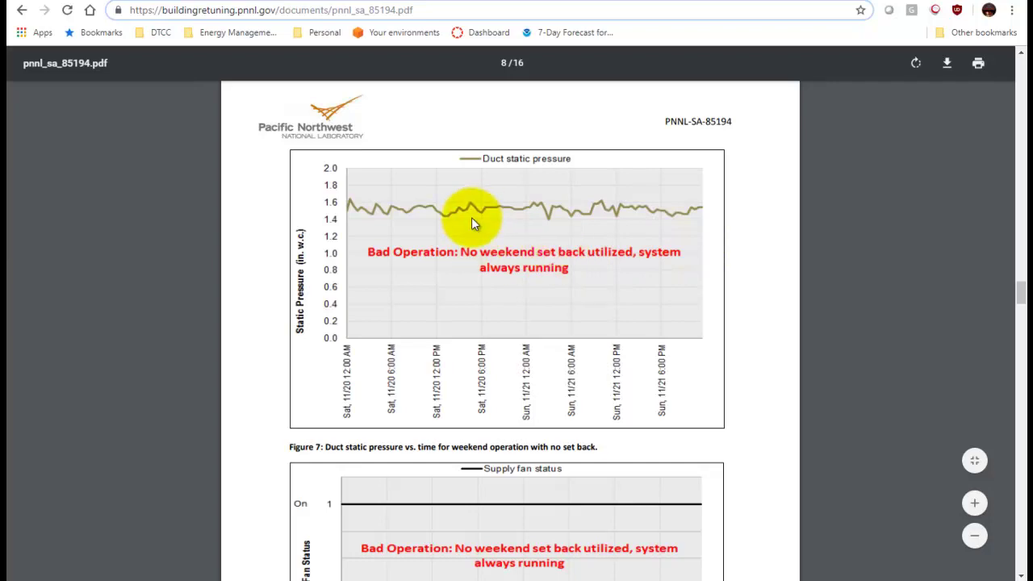
Set the AHU_5/nvoStatic chart's time range to Last 7 Days and hide every trace except nvoStatic
click(439, 2)
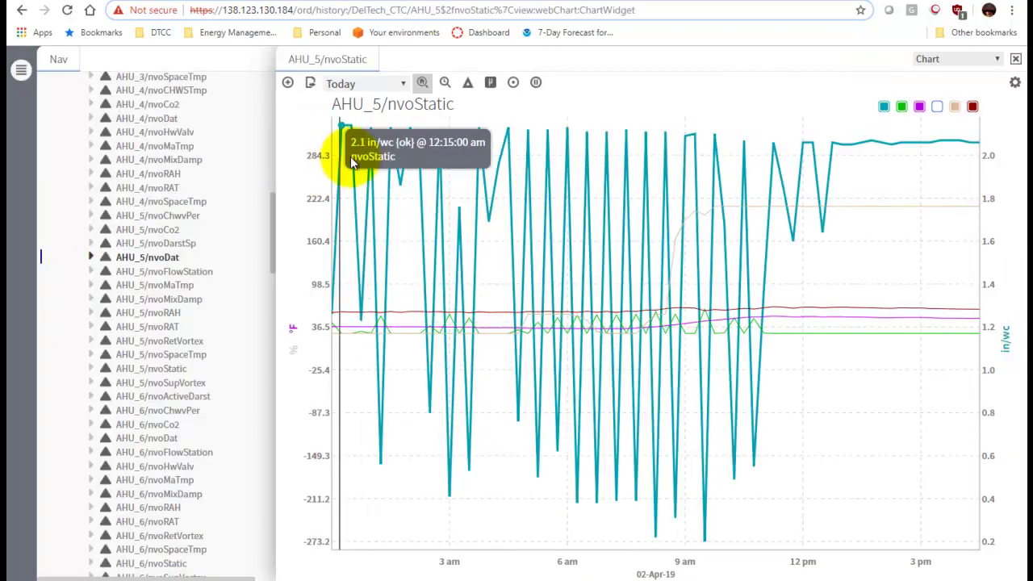
click(401, 84)
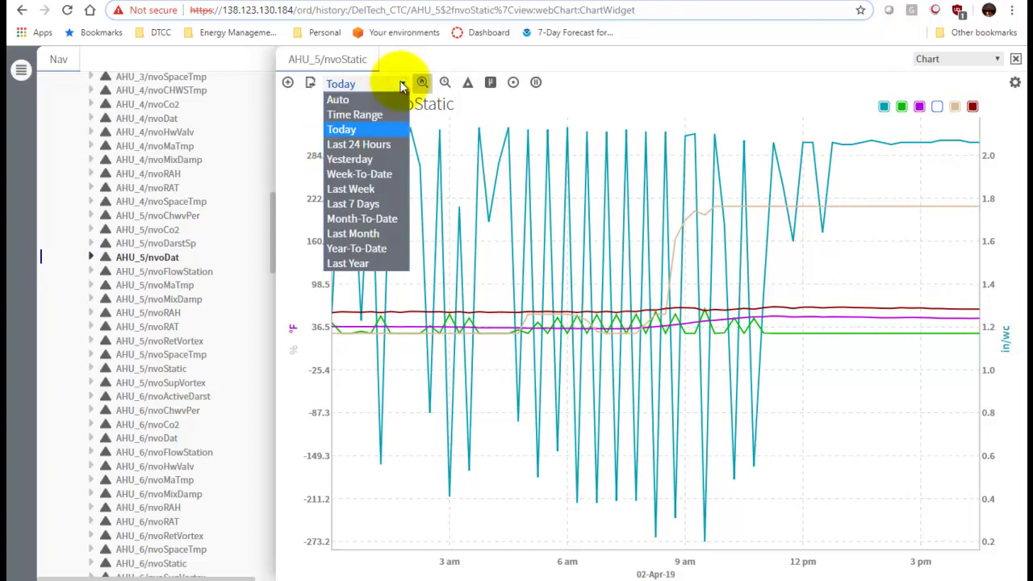
click(373, 203)
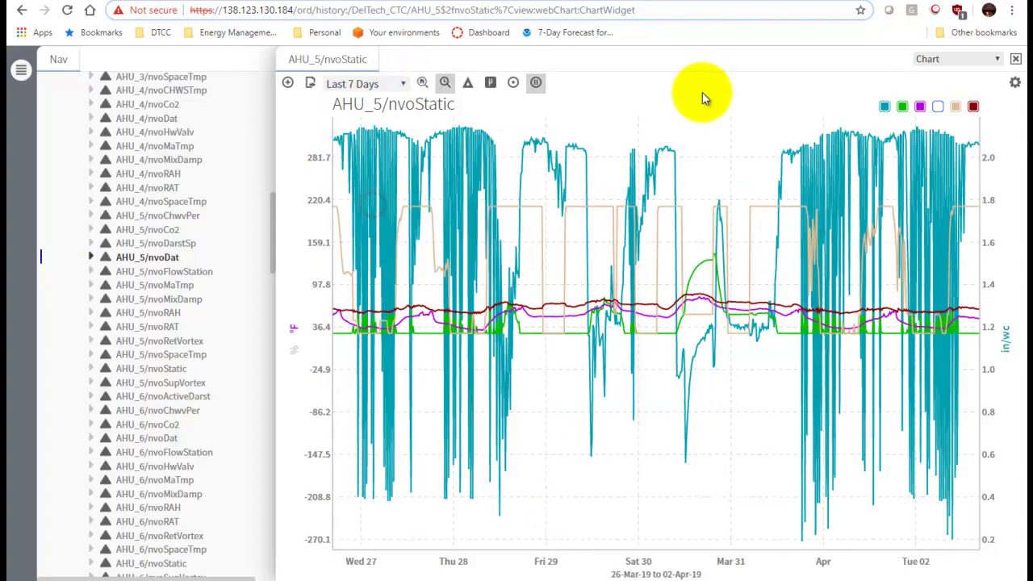
click(902, 108)
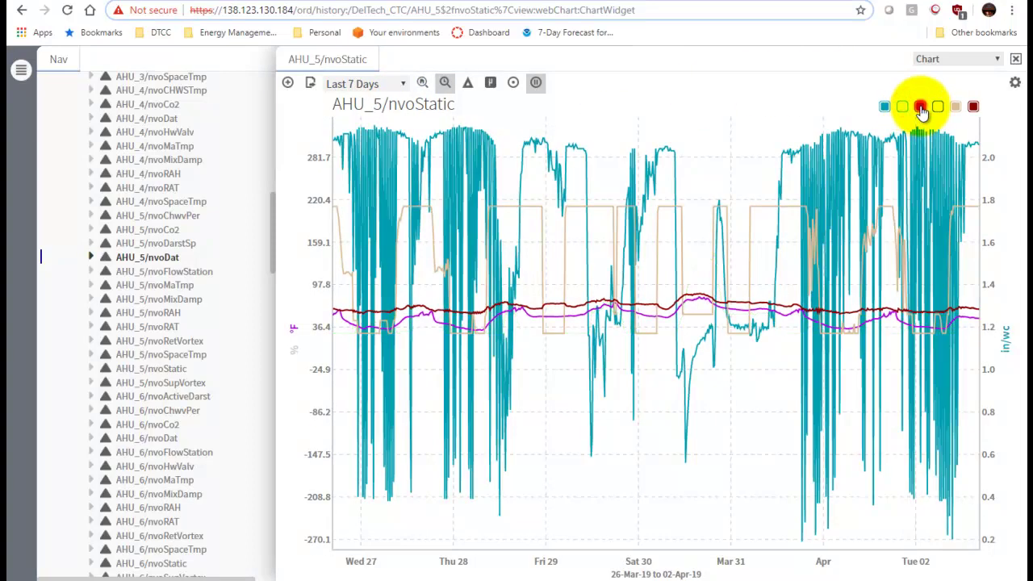
click(921, 108)
click(957, 105)
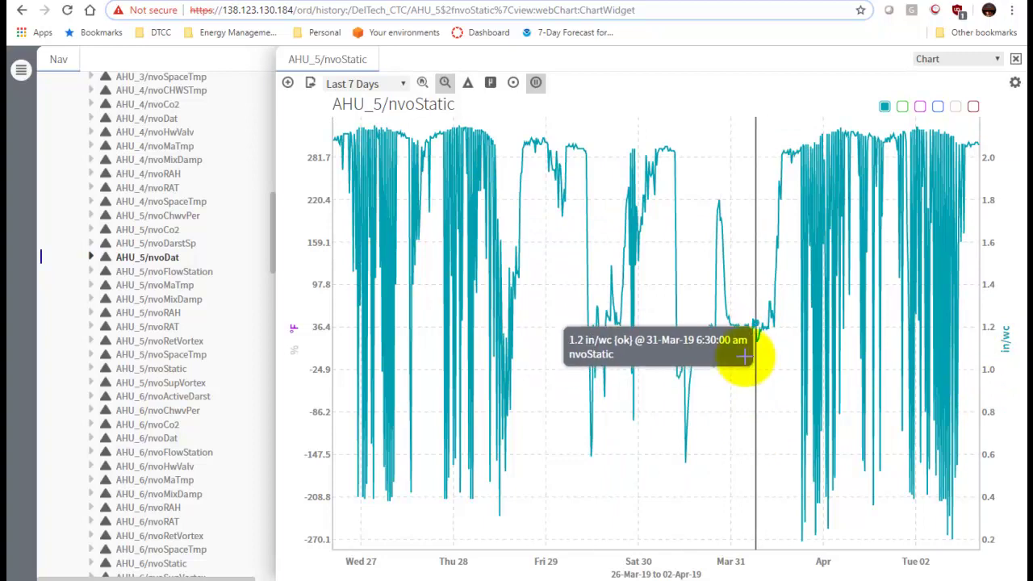
Examine the guide's Figure 9 on aggressive night and weekend set back for comparison with the week of AHU_5 static pressure
click(548, 2)
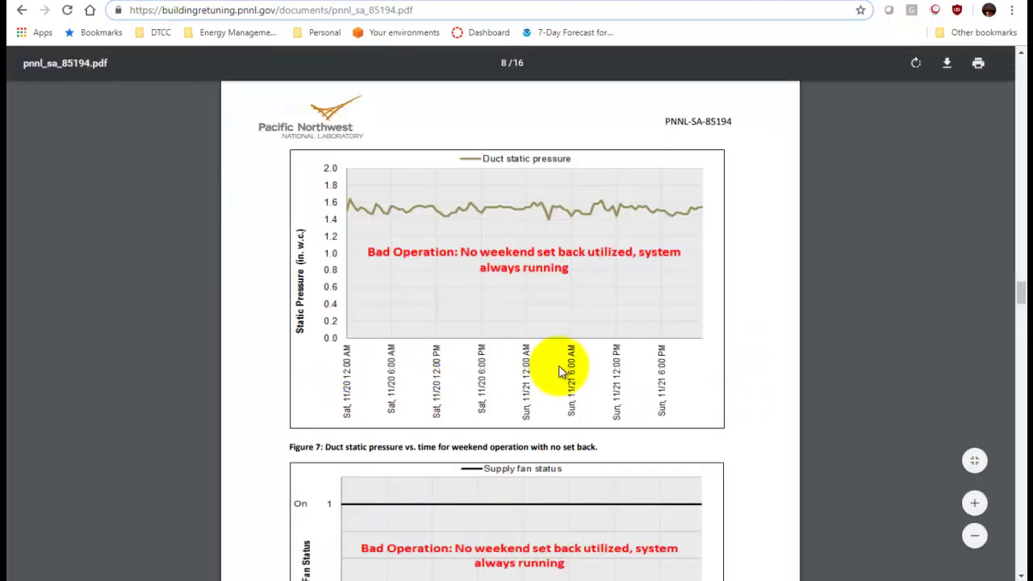
scroll(565, 359, down, 10)
scroll(376, 339, down, 6)
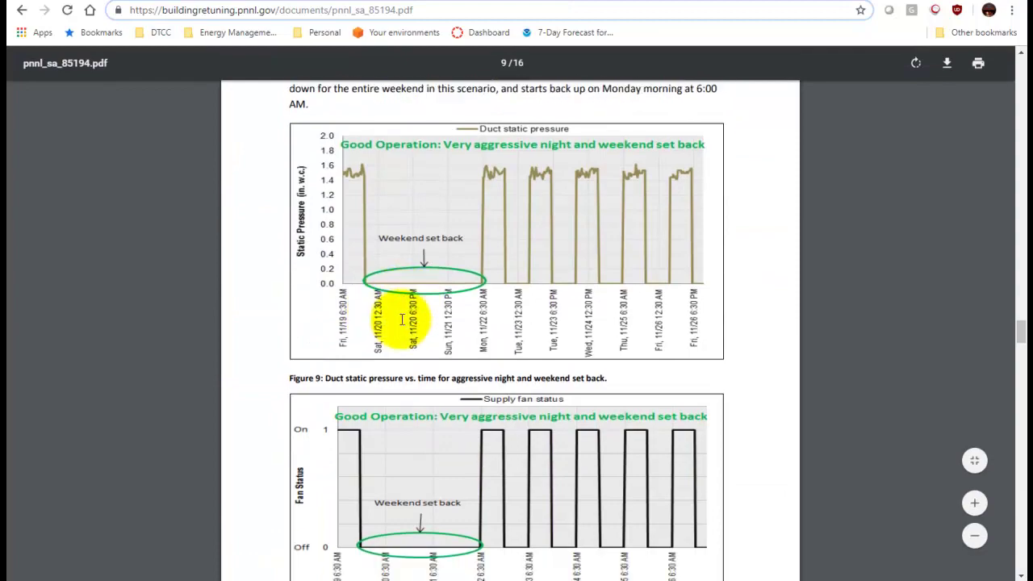
Read the guide's section on supply fan cycling during unoccupied hours and compare Figure 11 with the AHU_5 nvoStatic trace
scroll(395, 323, down, 5)
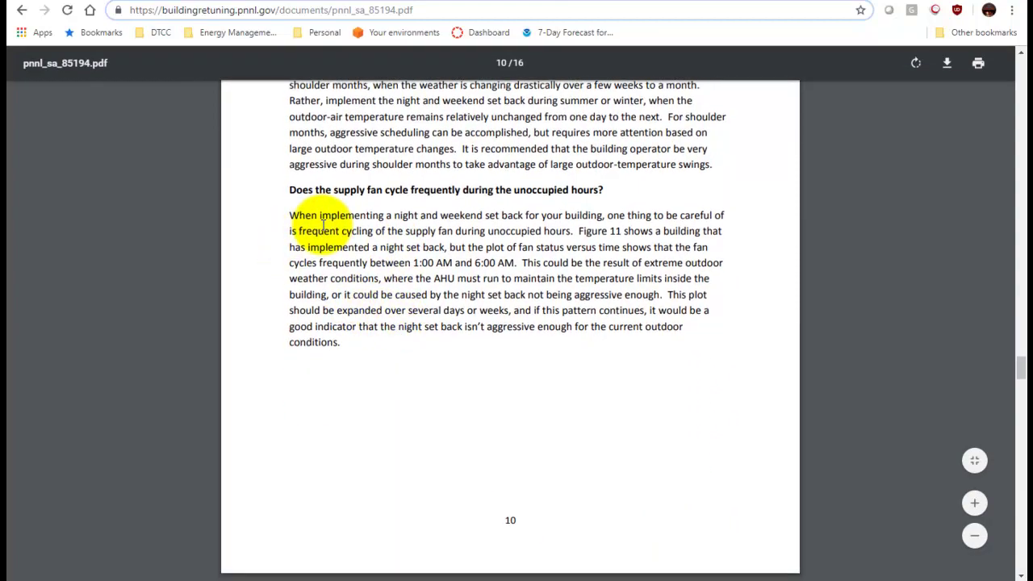
scroll(318, 227, down, 1)
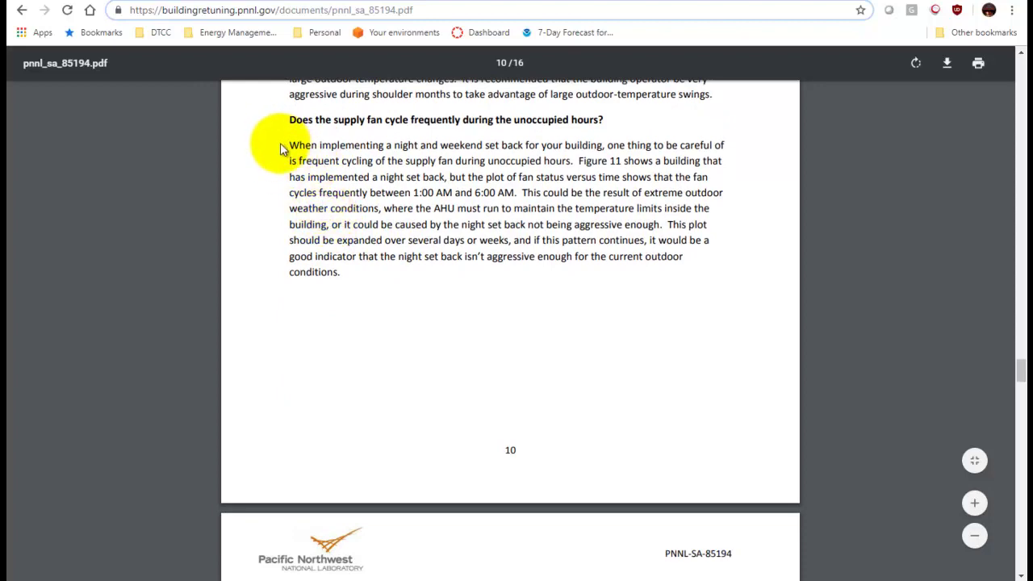
scroll(281, 147, down, 5)
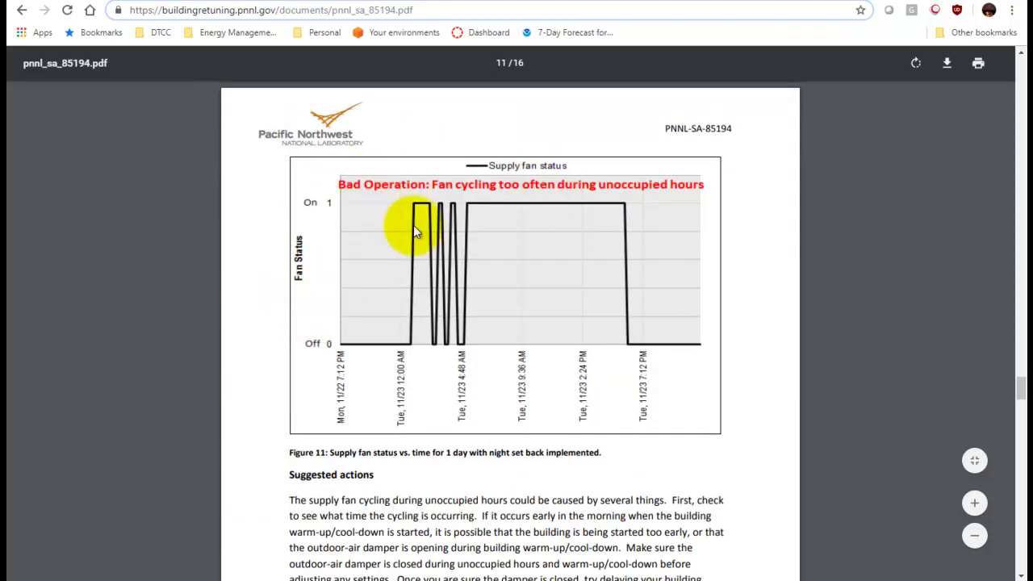
scroll(413, 225, down, 10)
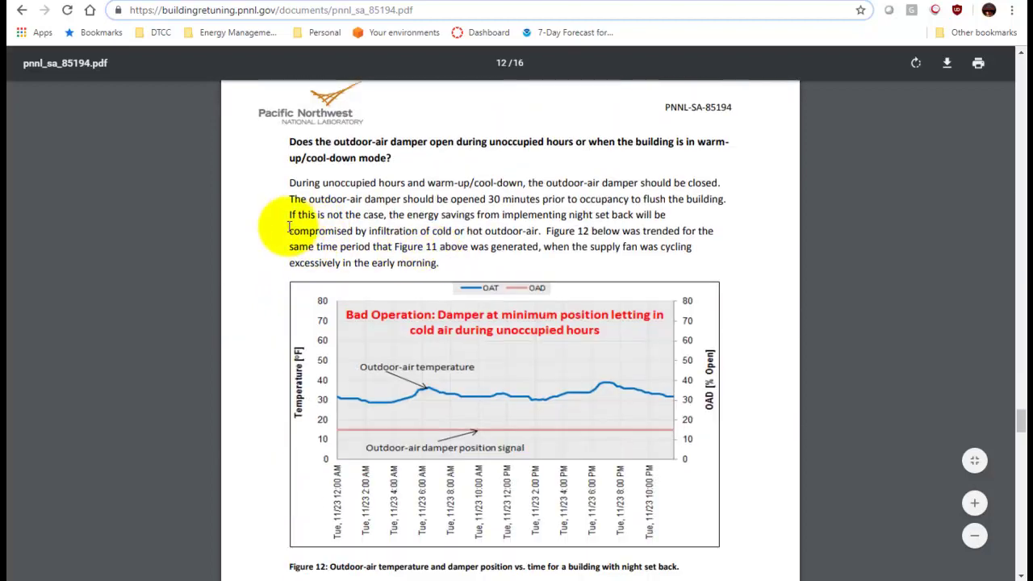
scroll(278, 234, up, 10)
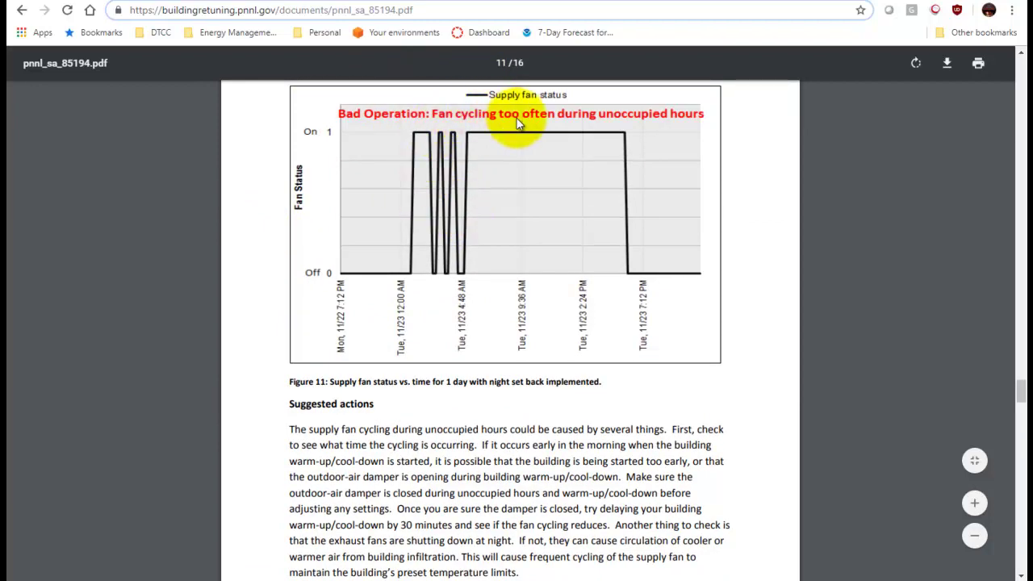
click(442, 5)
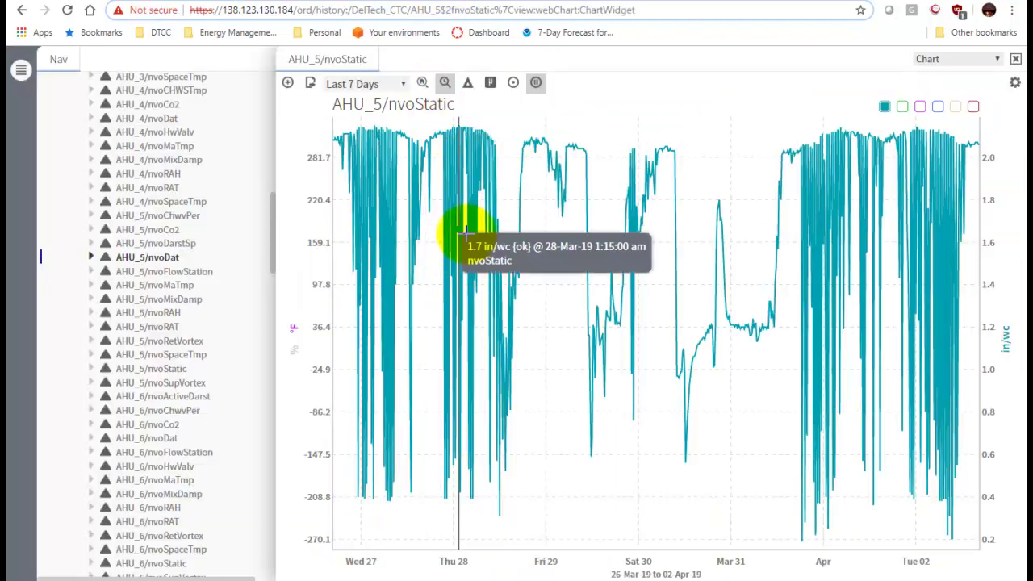
Review the guide's Figure 11 on fan cycling and read the section on the outdoor-air damper opening during unoccupied hours
click(545, 4)
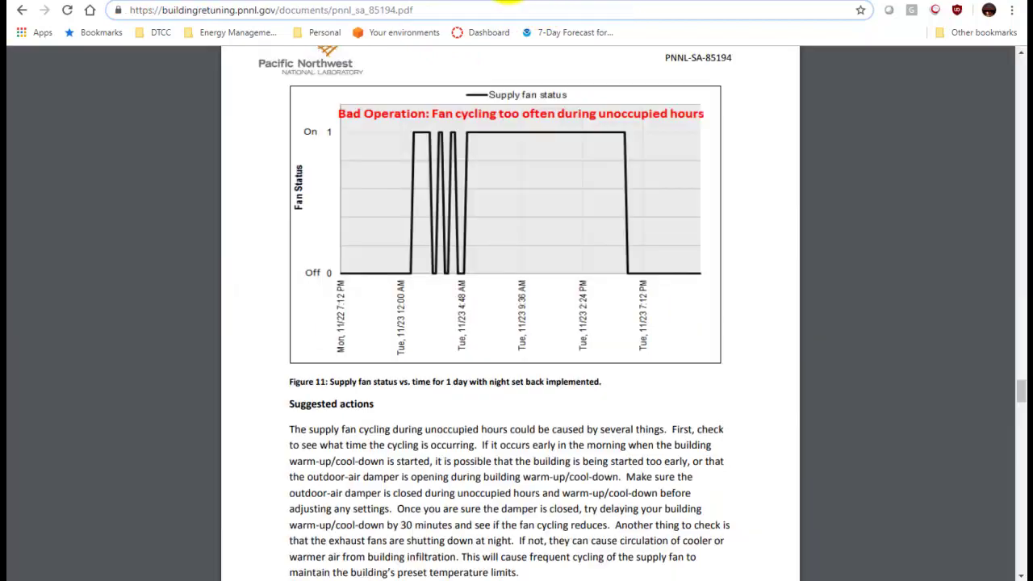
scroll(581, 362, up, 10)
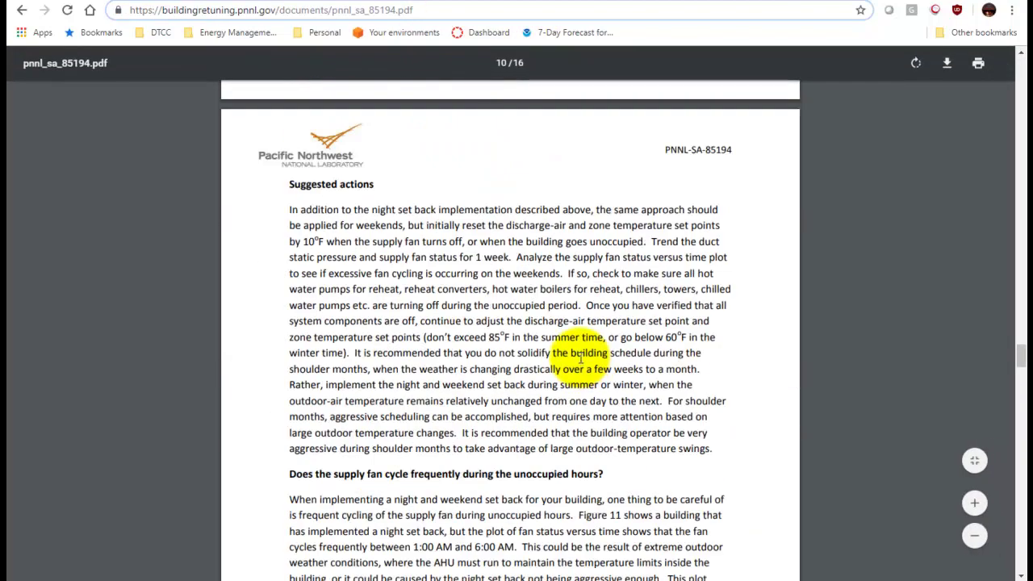
scroll(594, 362, down, 7)
scroll(573, 362, down, 5)
scroll(525, 347, up, 5)
scroll(516, 347, down, 3)
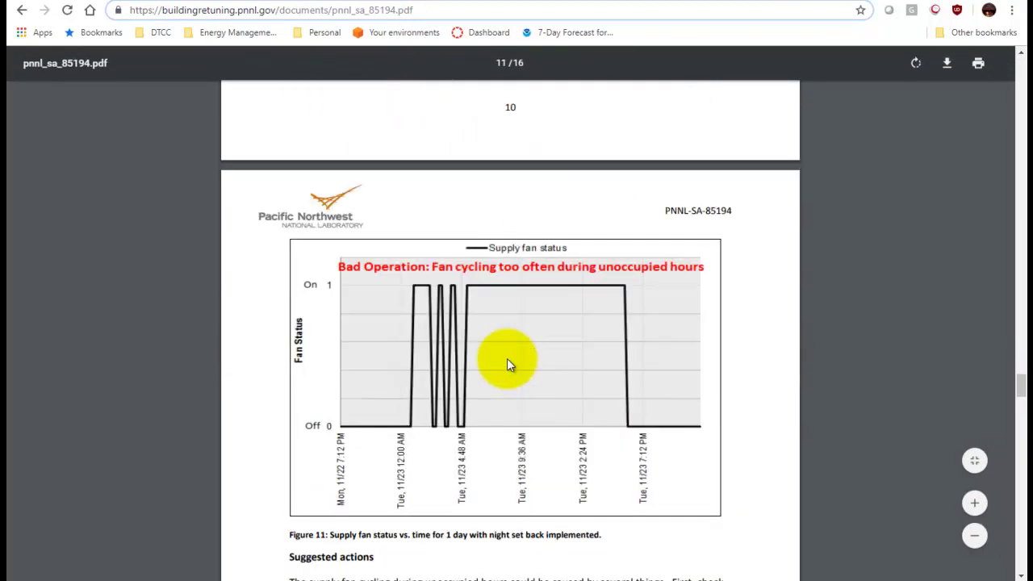
scroll(507, 348, down, 9)
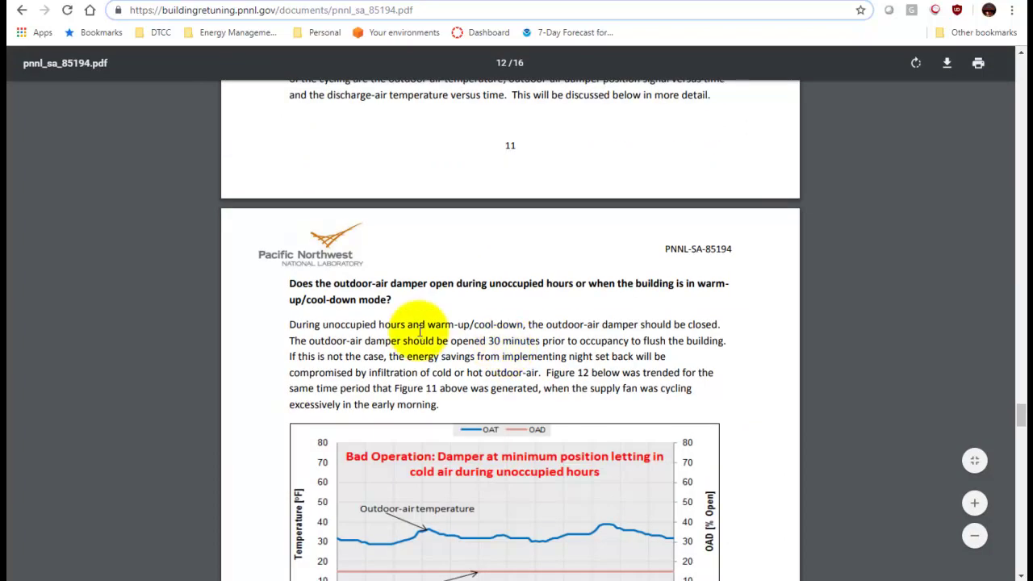
scroll(381, 322, down, 1)
scroll(381, 318, down, 2)
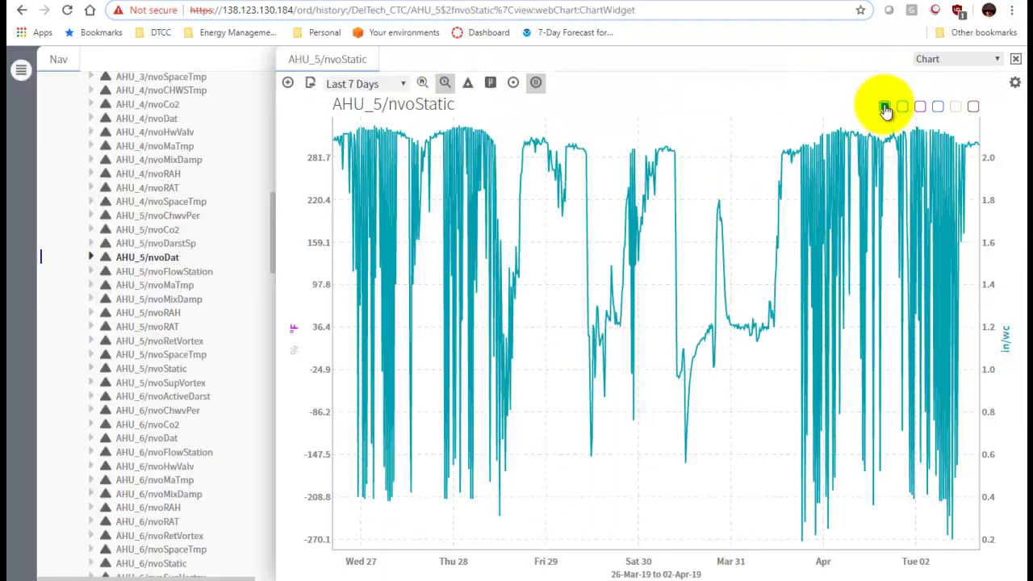
Show only the AHU_5/nvoMixDamp trace and inspect the damper position over Today, and again over the Last 7 Days
click(885, 108)
click(955, 108)
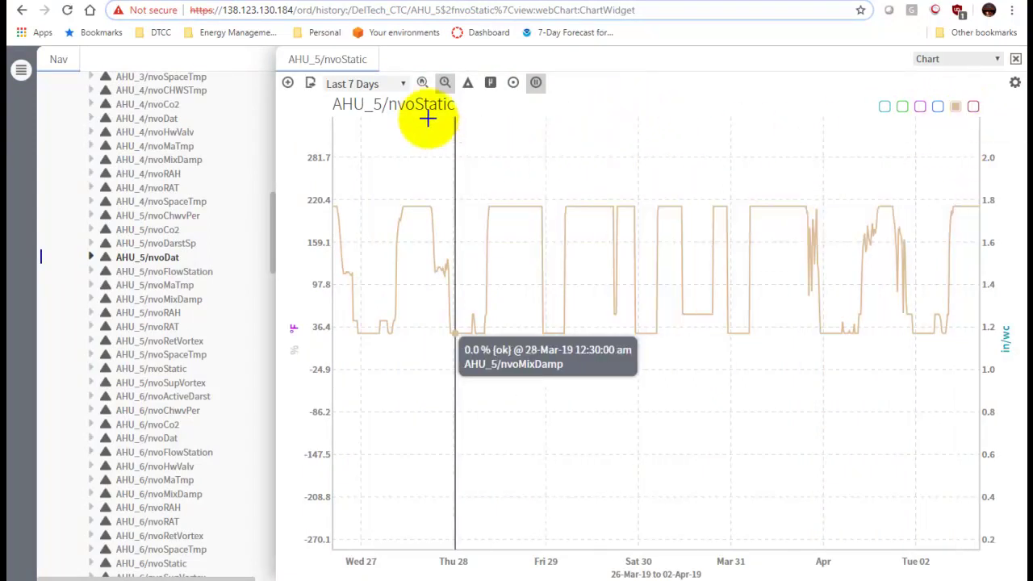
click(402, 85)
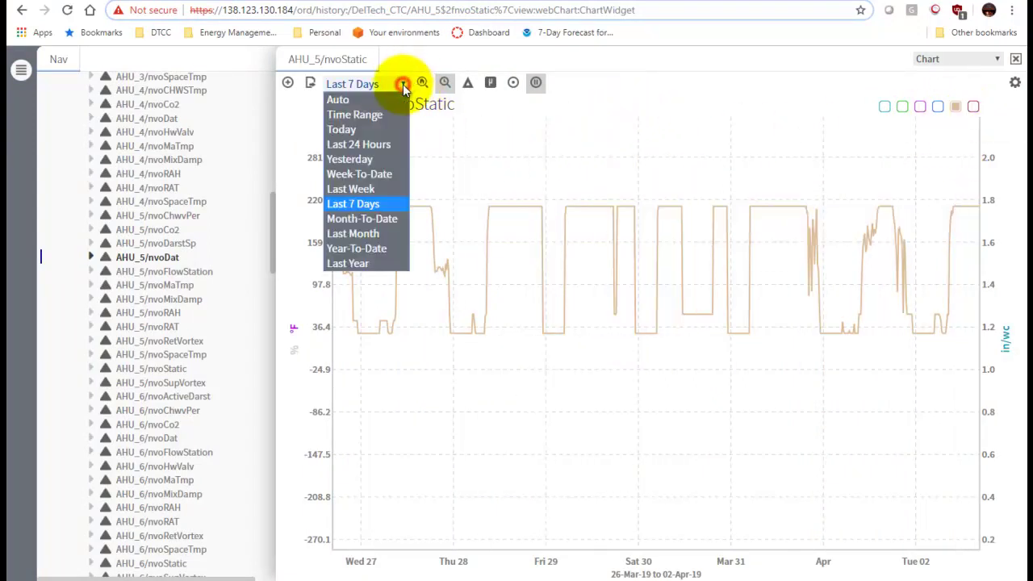
click(361, 129)
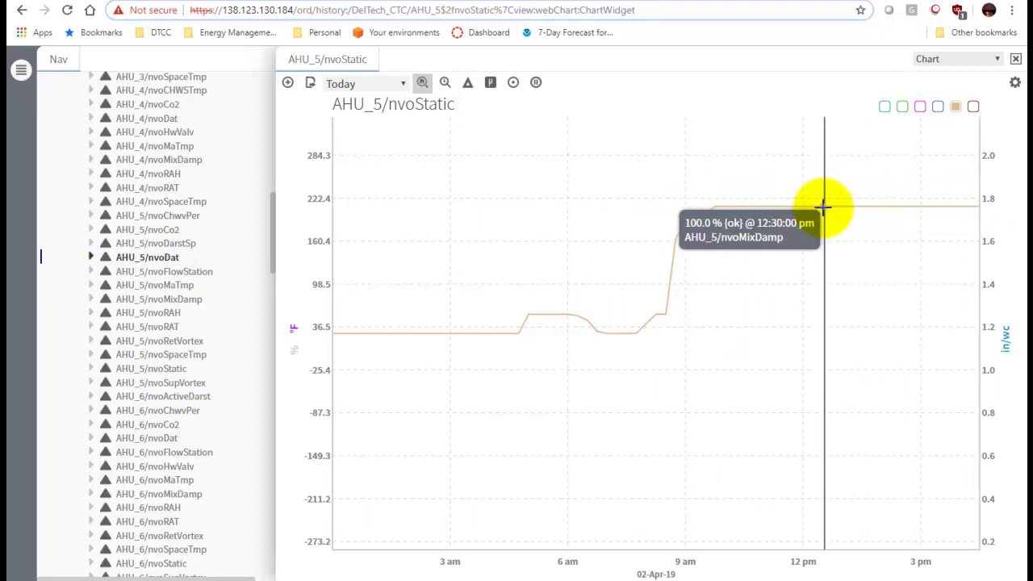
click(405, 84)
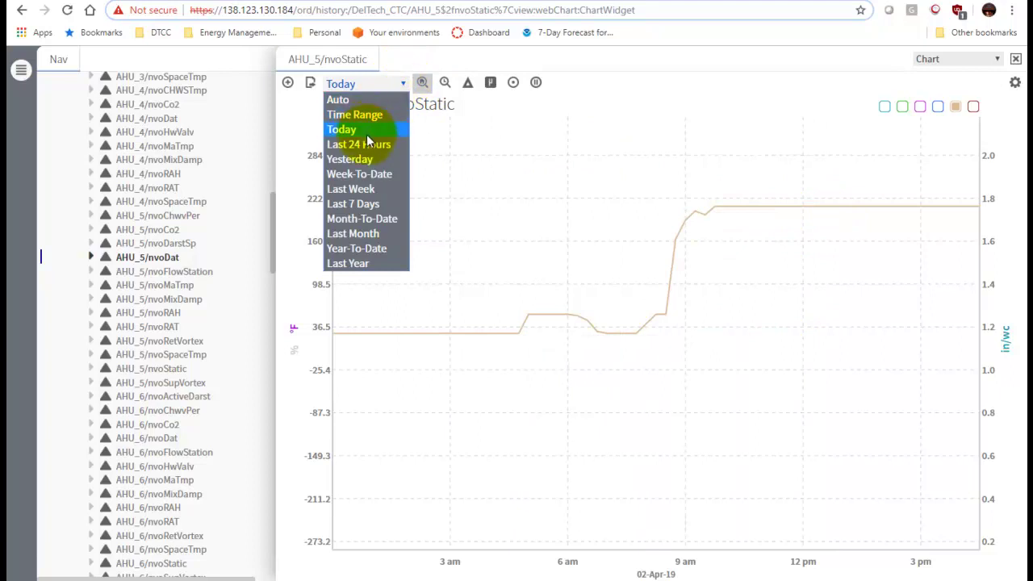
click(371, 205)
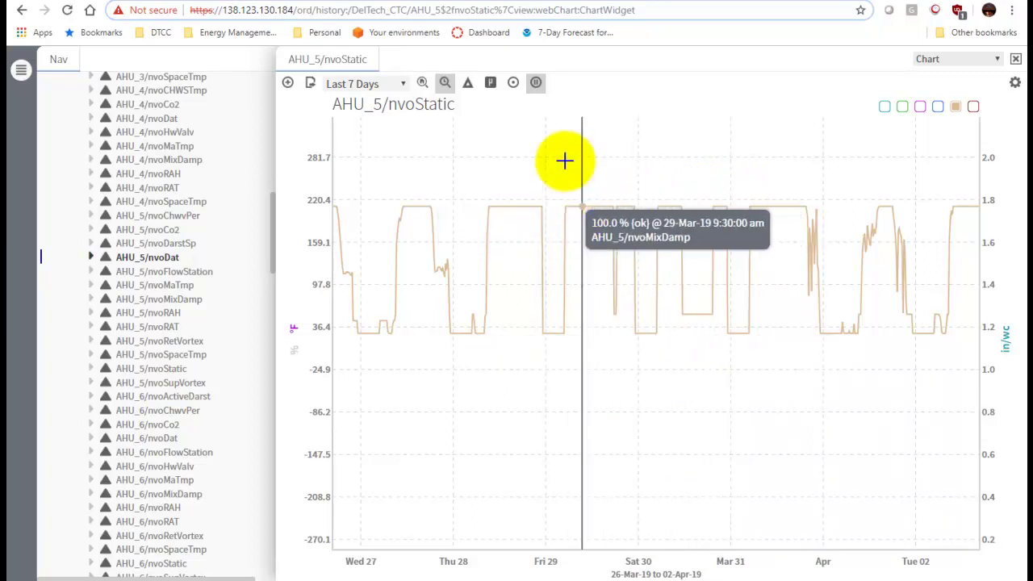
Examine the guide's outdoor-air damper examples in Figures 12 and 13 and the light-occupancy static pressure reset in Figure 14
key(ctrl+Tab)
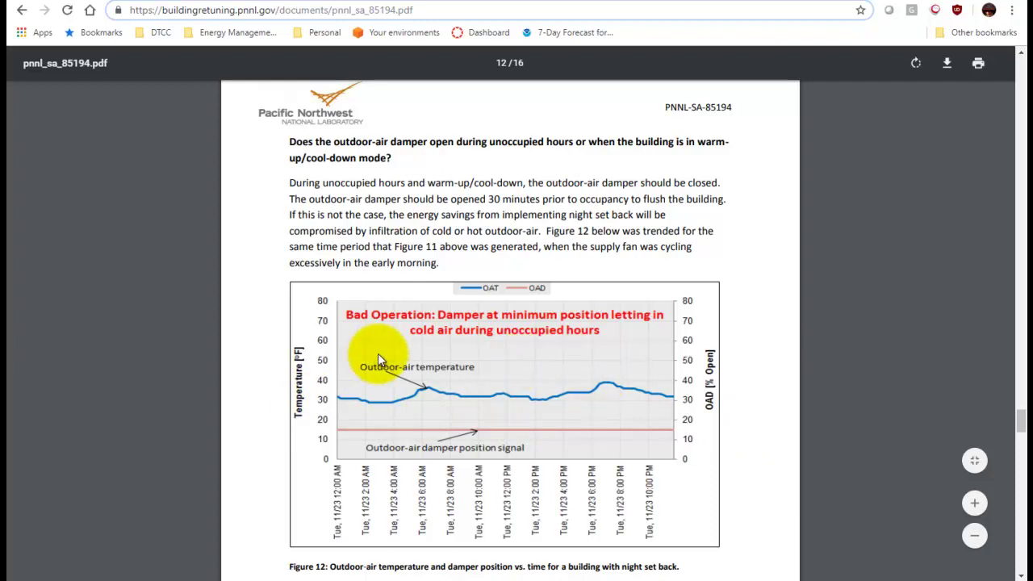
scroll(323, 358, down, 1)
scroll(270, 339, down, 10)
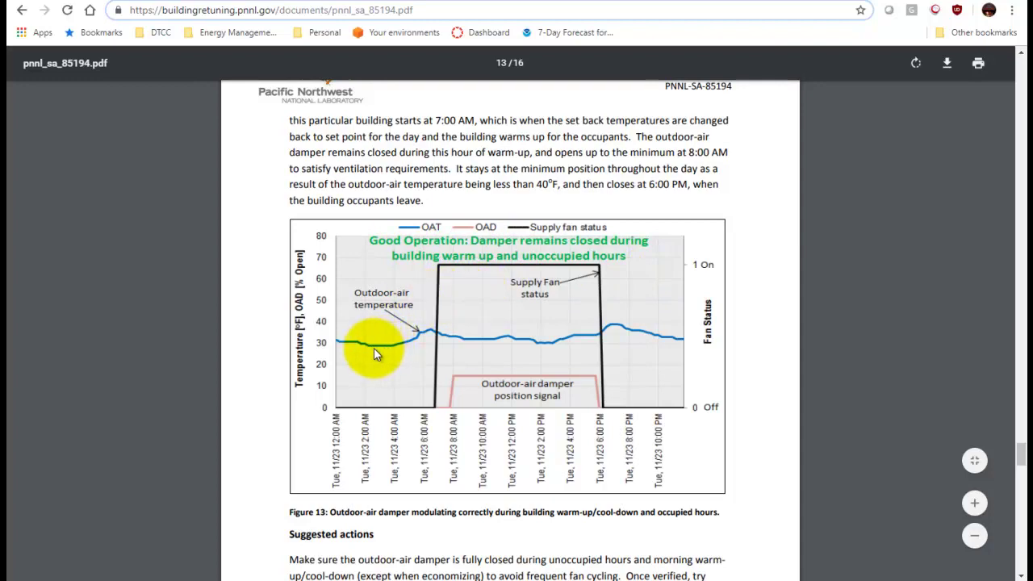
scroll(371, 355, down, 4)
scroll(372, 359, down, 5)
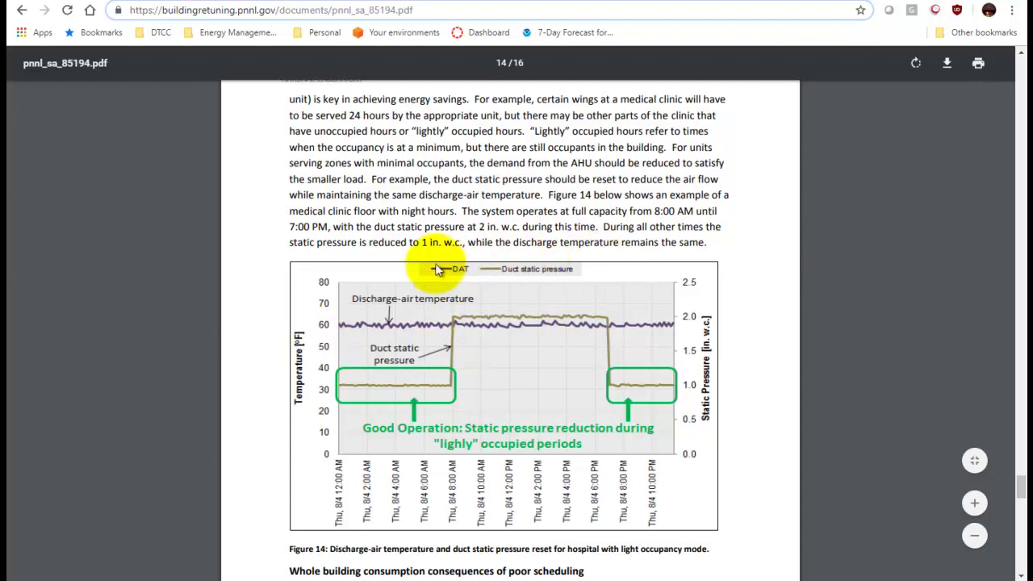
Return to the AHU_5 trend chart and show only the nvoStatic trace over the Last 7 Days, hiding nvoMixDamp
click(440, 3)
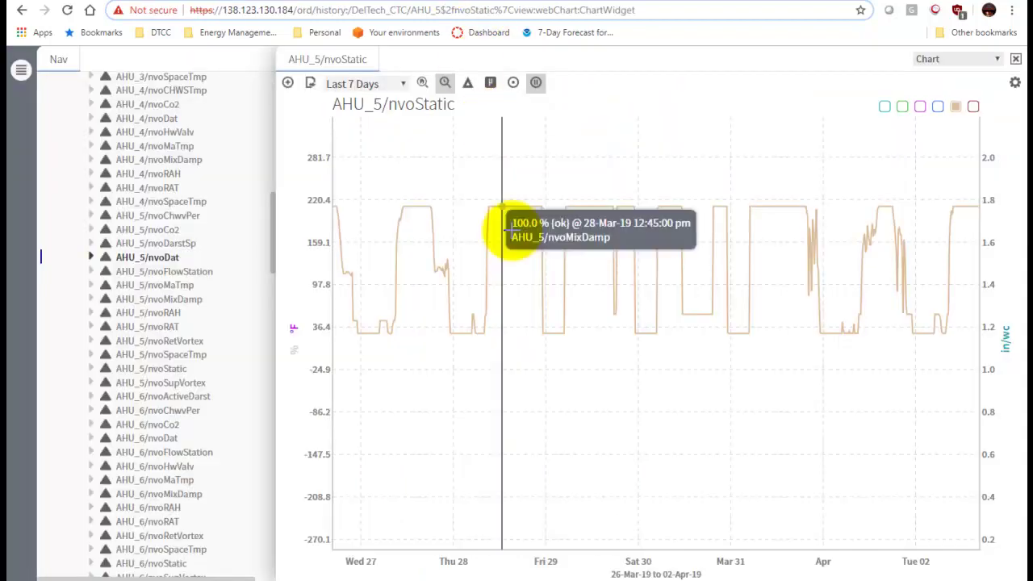
click(884, 107)
click(956, 108)
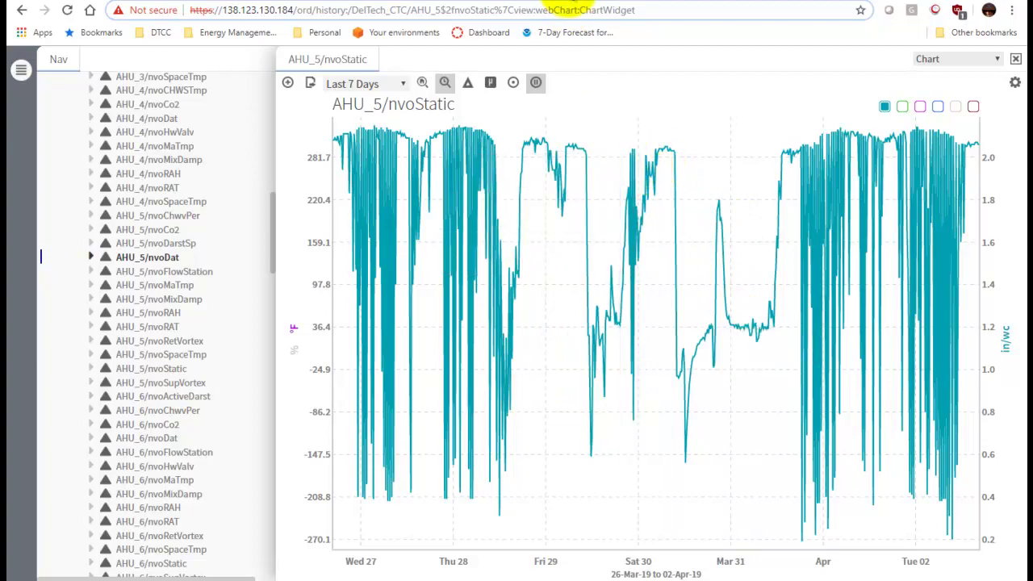
Read the guide's section on whole building consumption consequences of poor scheduling and re-examine the static pressure reset in Figure 14
click(567, 2)
scroll(323, 334, down, 5)
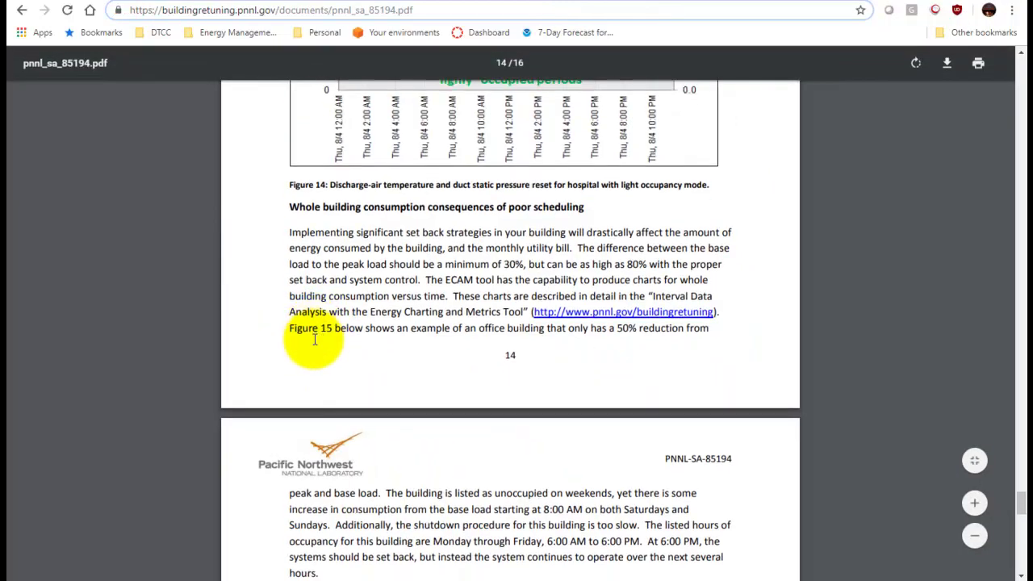
scroll(300, 334, down, 7)
scroll(261, 330, up, 6)
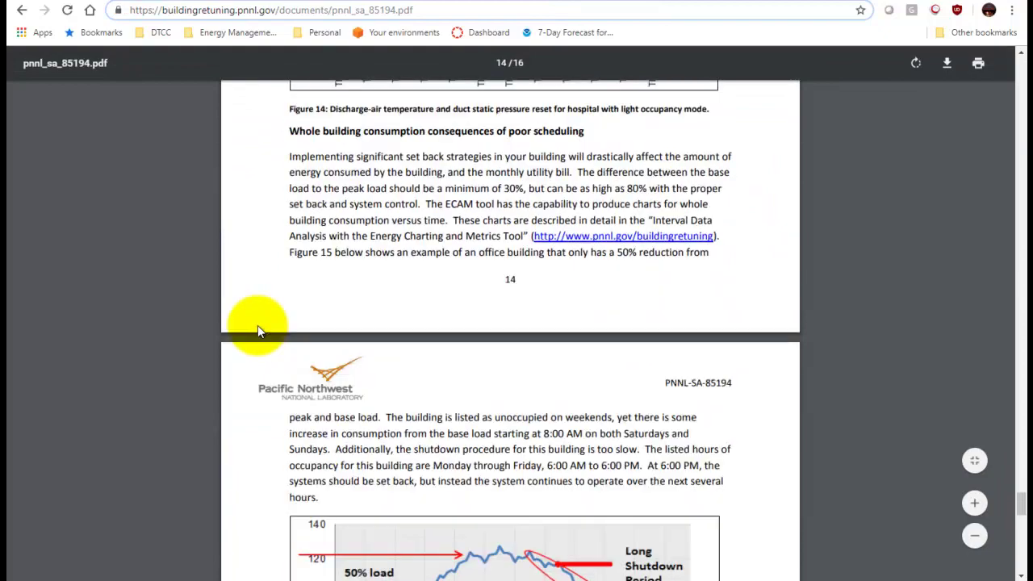
scroll(257, 325, up, 4)
scroll(279, 334, down, 4)
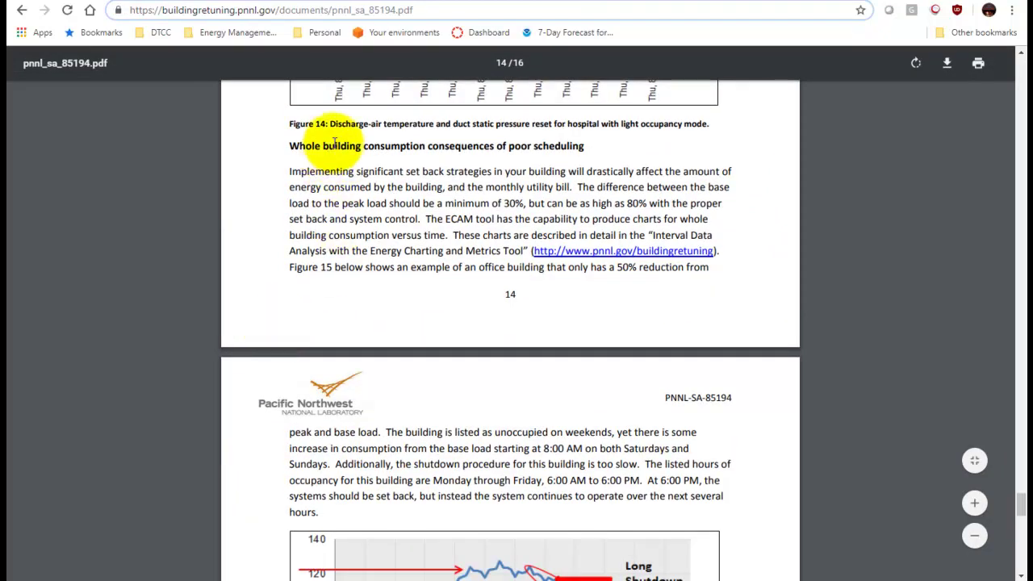
scroll(428, 403, up, 4)
scroll(415, 401, up, 1)
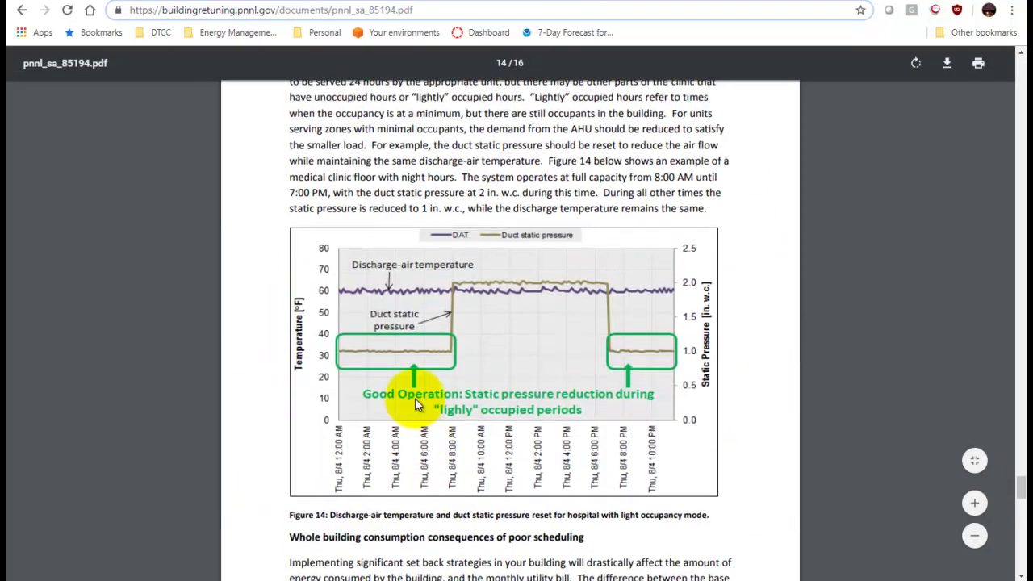
scroll(416, 401, down, 1)
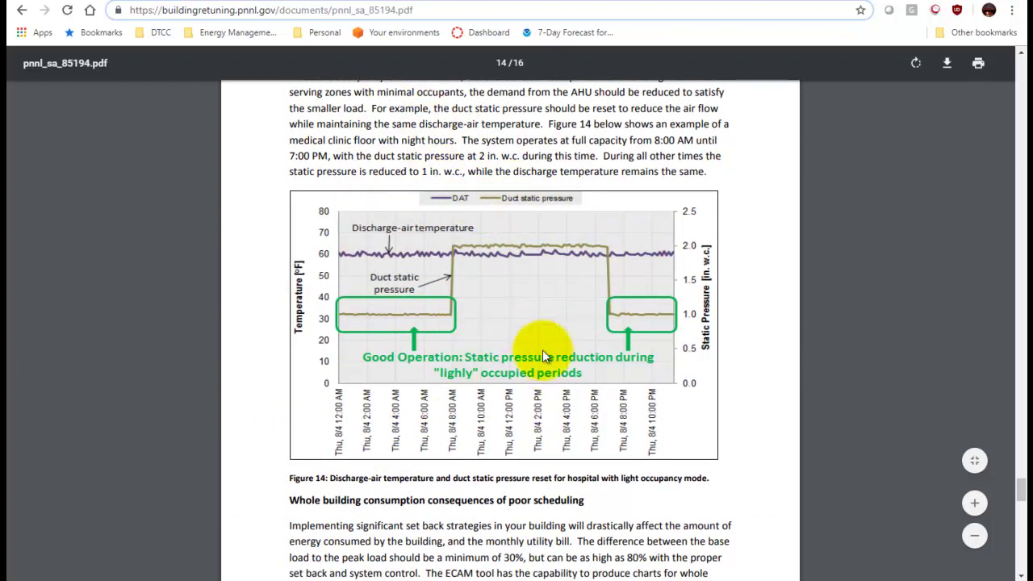
Review the guide's earlier examples from Figure 13 back to the aggressive night setback charts in Figures 5 and 6
scroll(533, 355, up, 12)
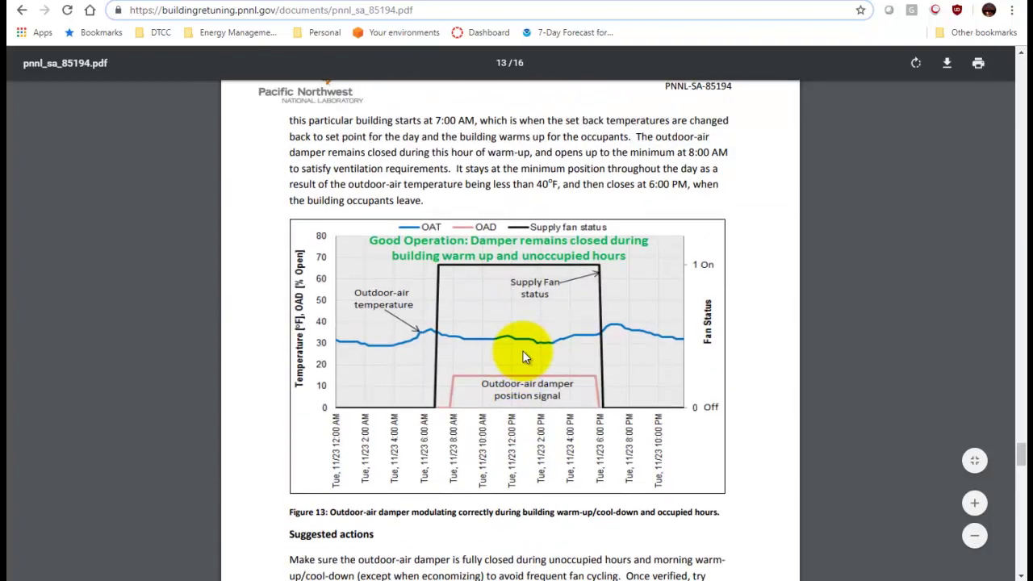
scroll(522, 350, up, 6)
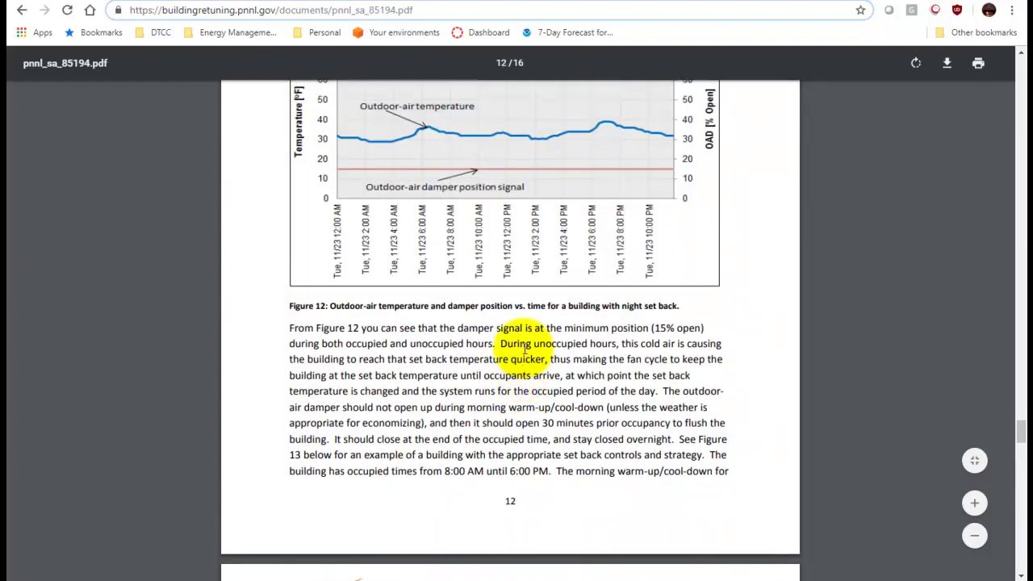
scroll(525, 348, up, 15)
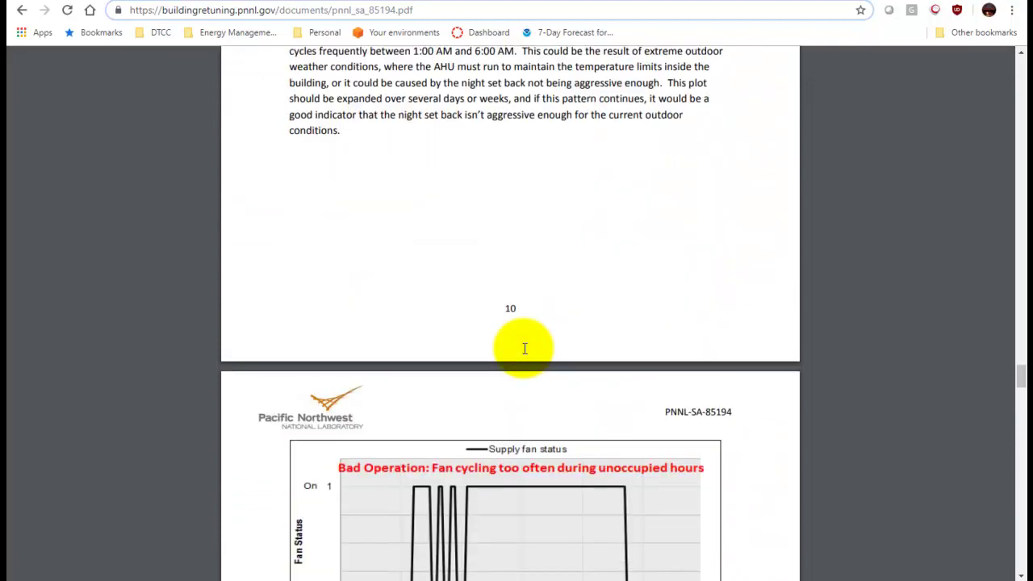
scroll(524, 349, up, 10)
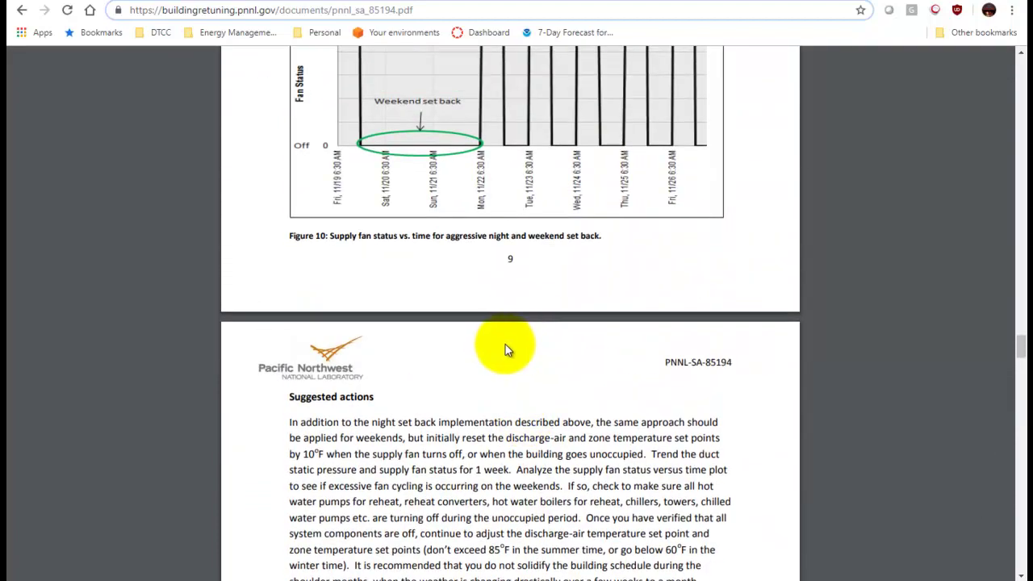
scroll(501, 349, up, 7)
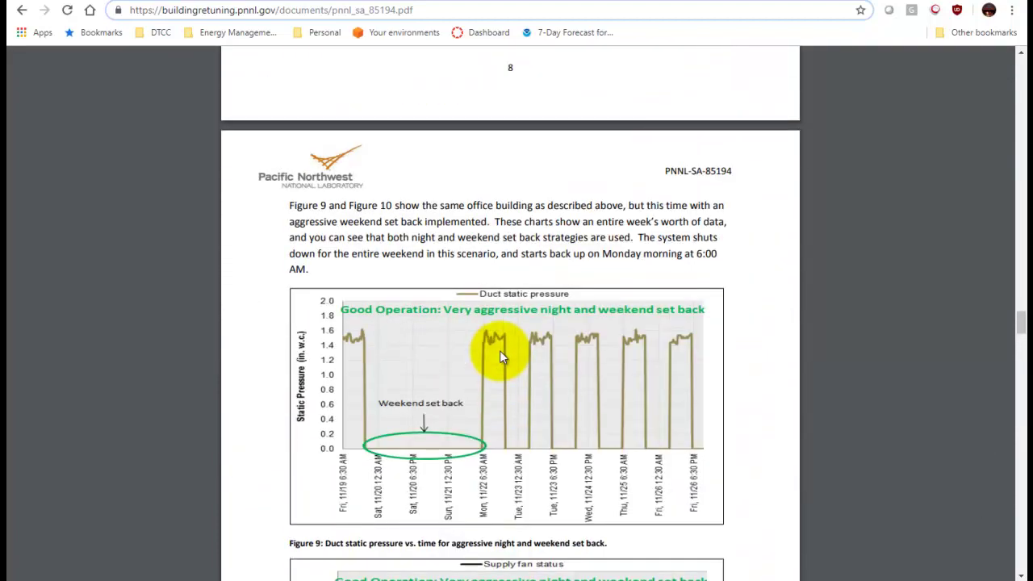
scroll(499, 350, up, 8)
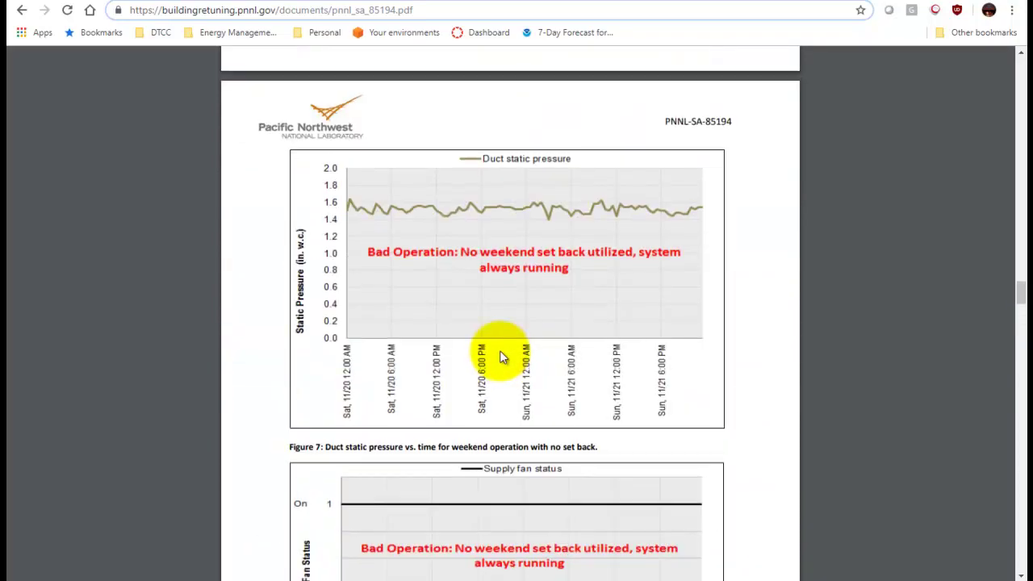
scroll(500, 352, up, 12)
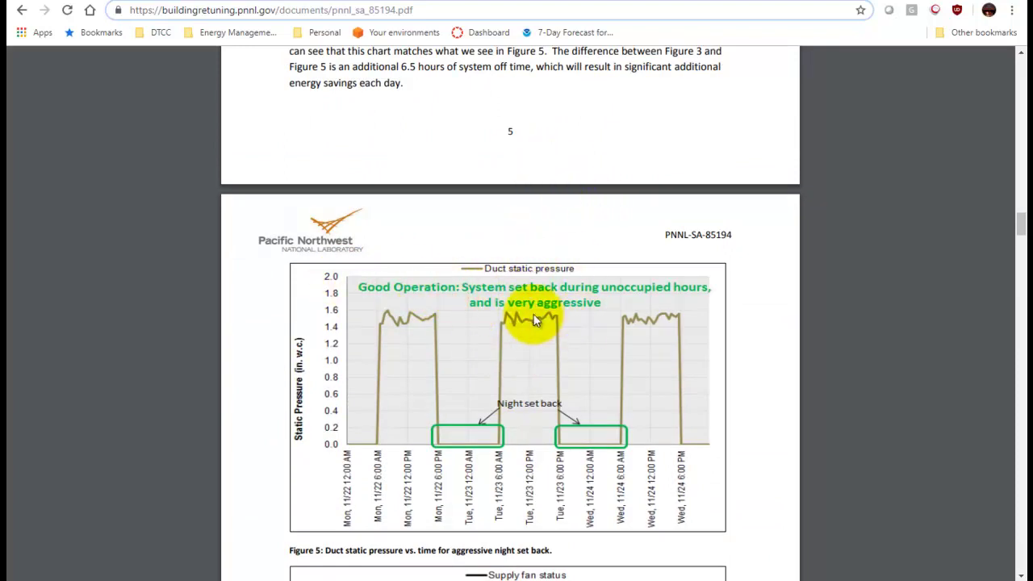
scroll(484, 335, down, 4)
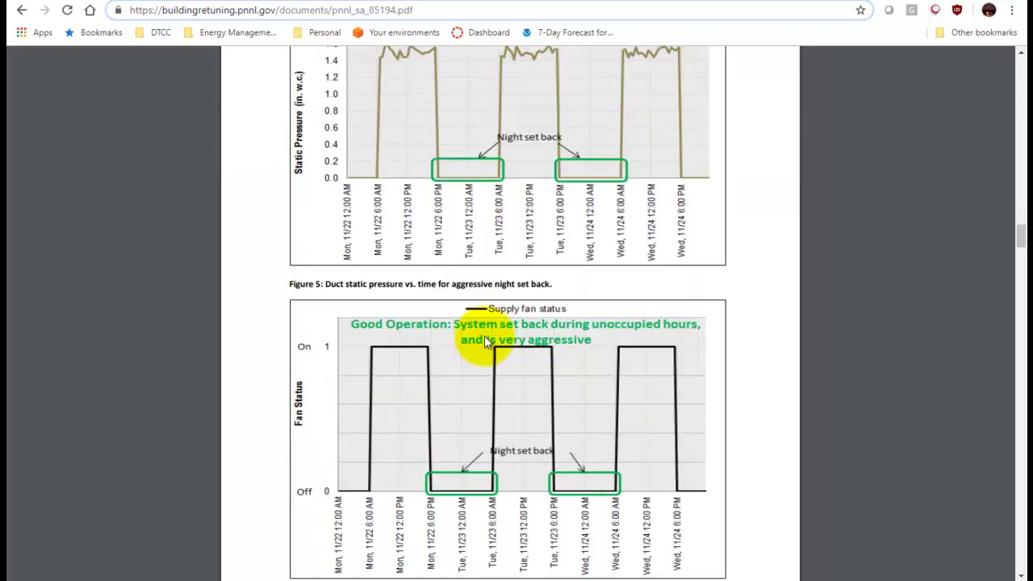
scroll(499, 360, up, 3)
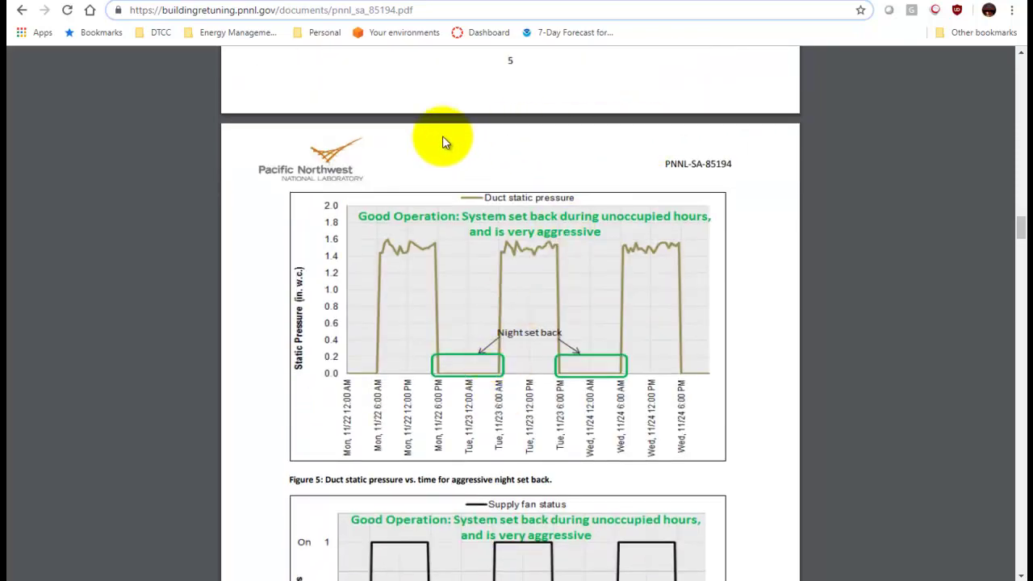
Return to the AHU_5 chart, inspect the nvoStatic reading on the afternoon of 29 March, and dismiss the readout
click(440, 2)
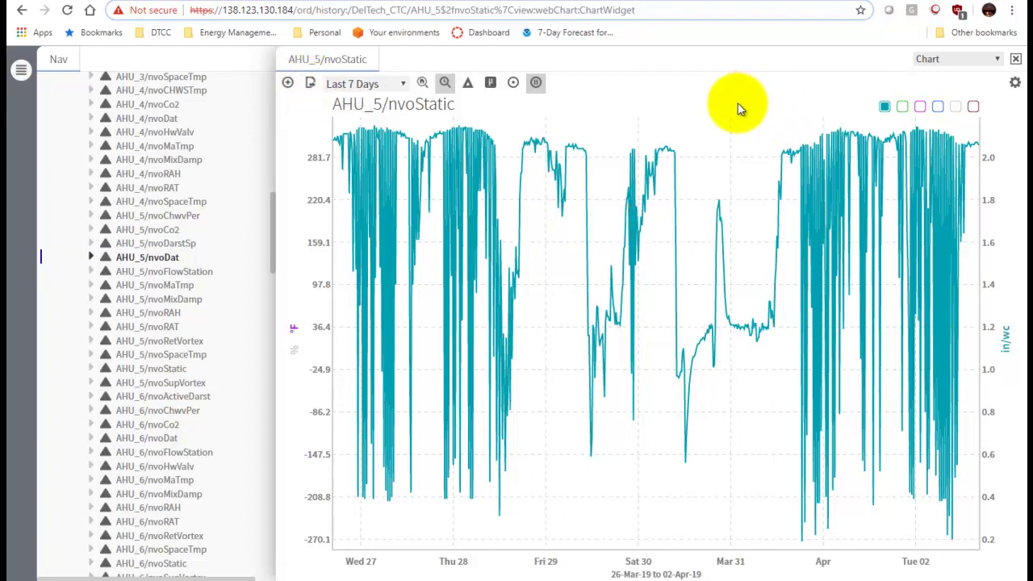
right_click(605, 195)
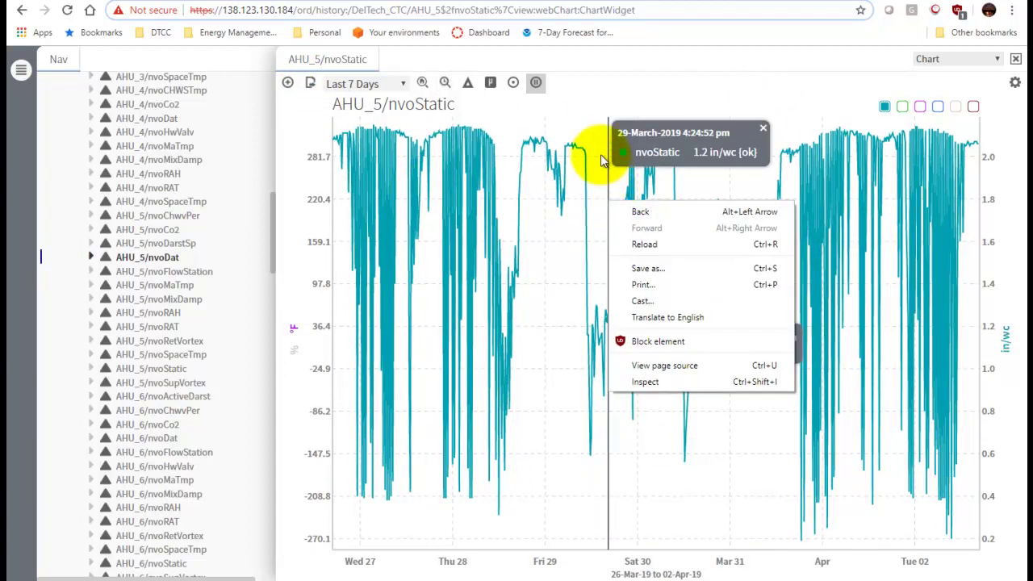
click(762, 130)
click(761, 129)
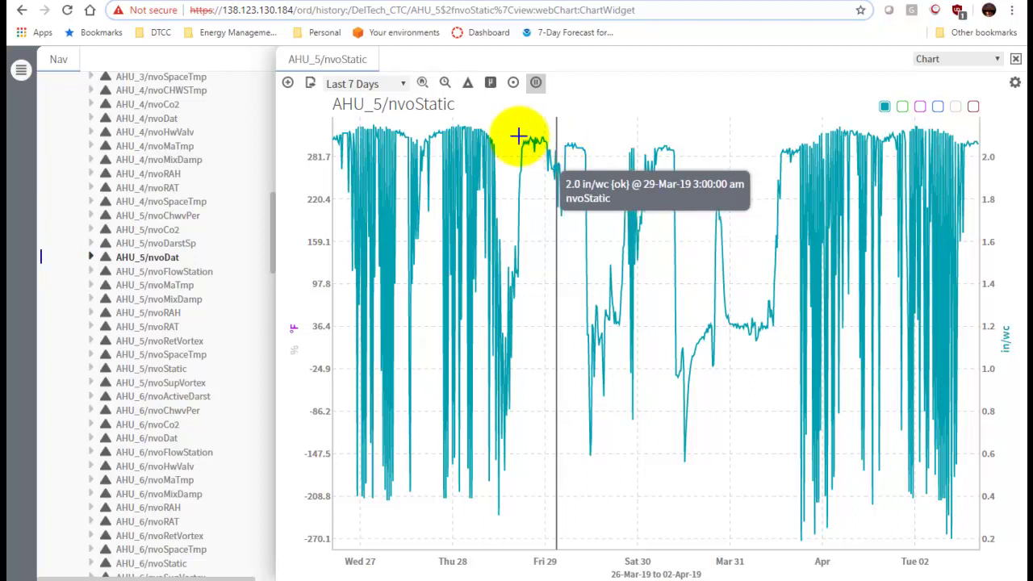
click(442, 104)
triple_click(456, 104)
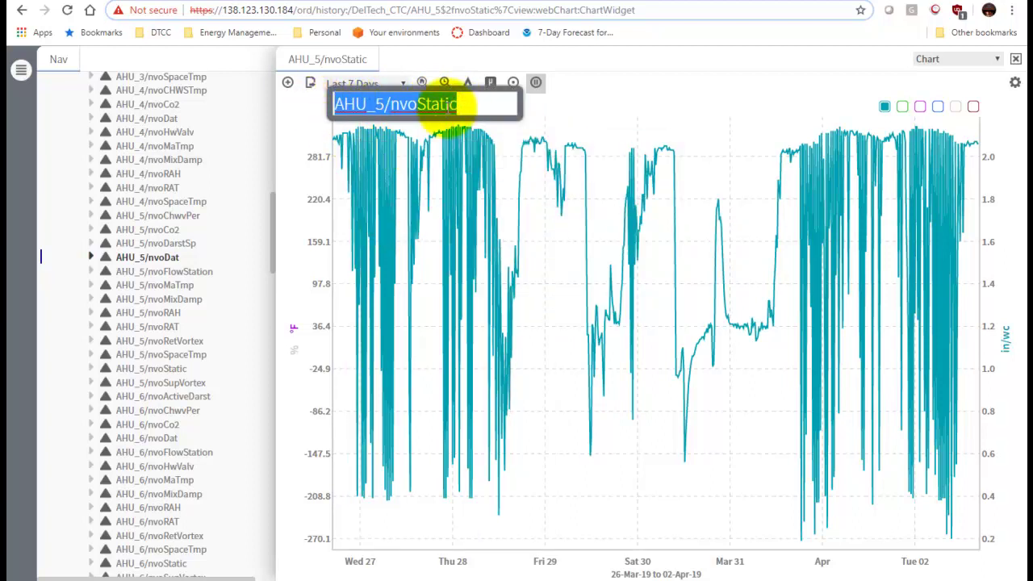
key(Return)
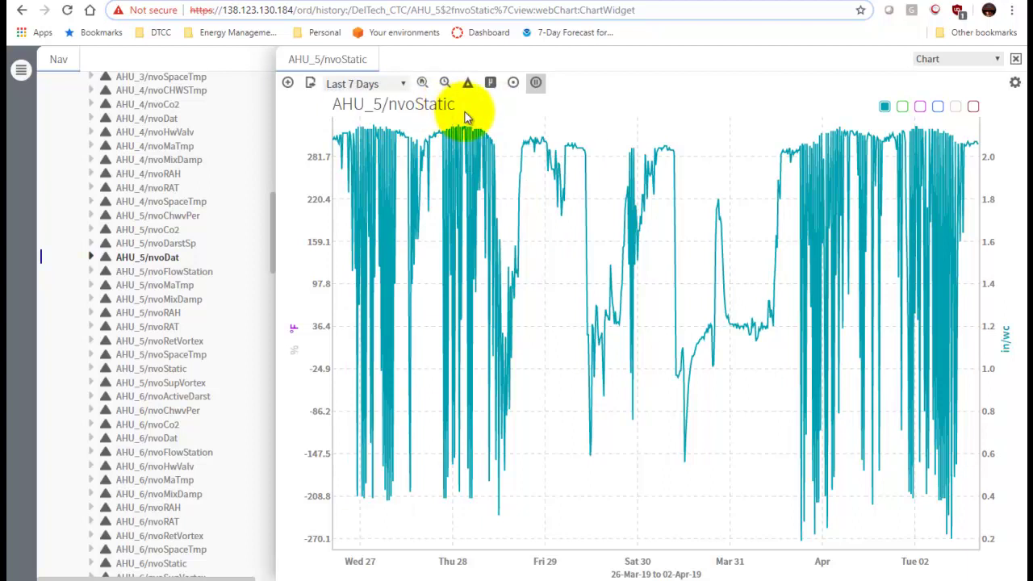